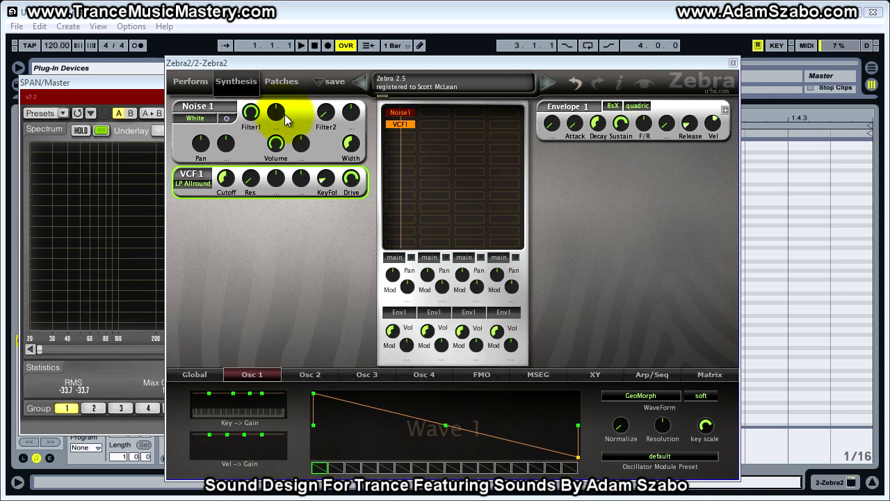
{"action": "mouse_move", "coordinate": [250, 114]}
{"action": "left_mouse_down"}
{"action": "mouse_move", "coordinate": [249, 139]}
{"action": "mouse_move", "coordinate": [258, 109]}
{"action": "left_mouse_up"}
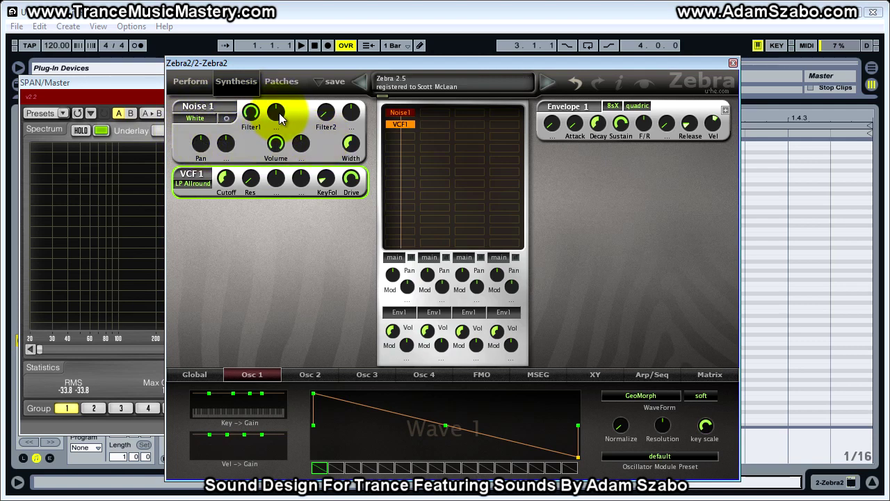
{"action": "left_click", "coordinate": [277, 116]}
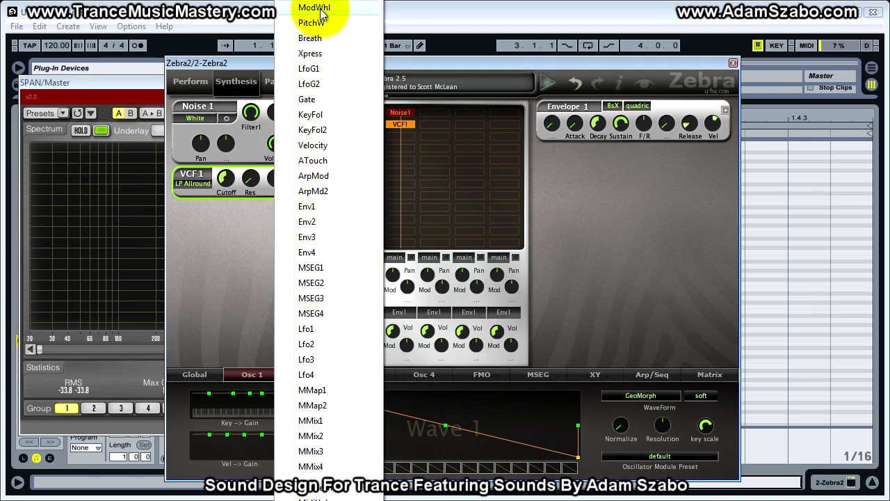
{"action": "left_click", "coordinate": [236, 325]}
{"action": "left_click", "coordinate": [401, 115]}
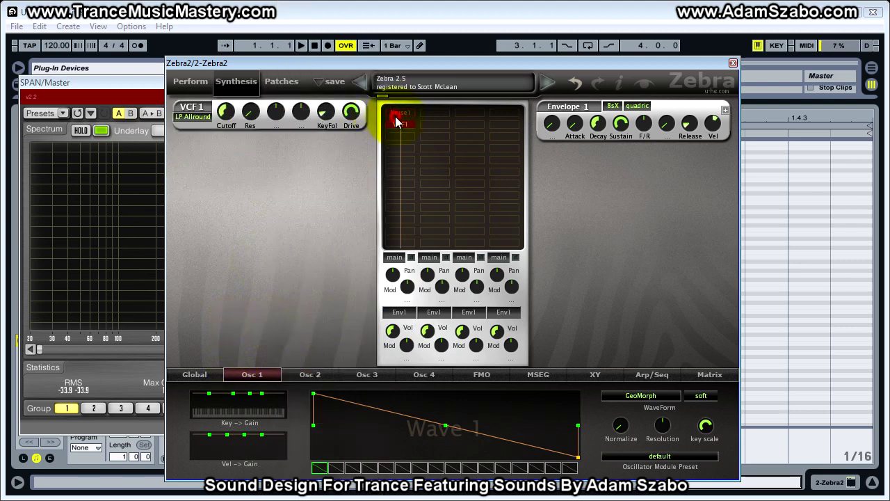
{"action": "left_click", "coordinate": [400, 117]}
Move the synth window so more of the spectrum analyzer shows, and view the module choices for an empty slot in the second lane.
{"action": "left_click_drag", "start_coordinate": [352, 65], "coordinate": [445, 42]}
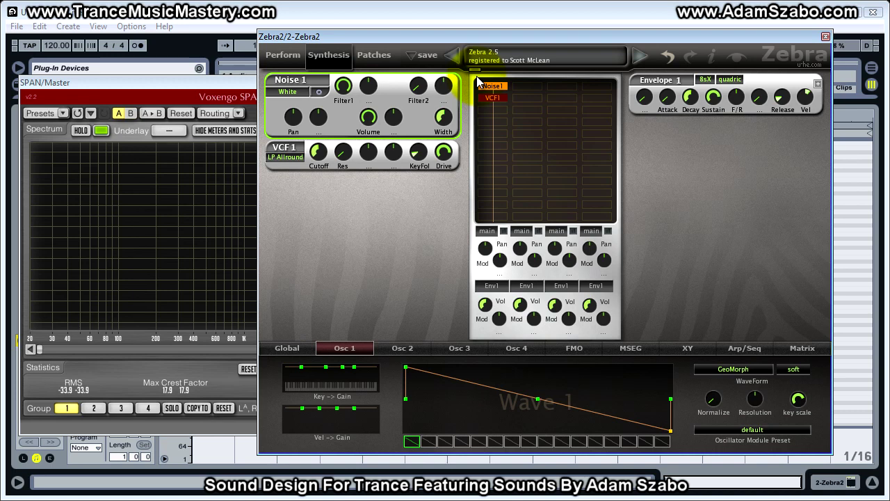
{"action": "left_click", "coordinate": [533, 85]}
{"action": "left_click", "coordinate": [523, 101]}
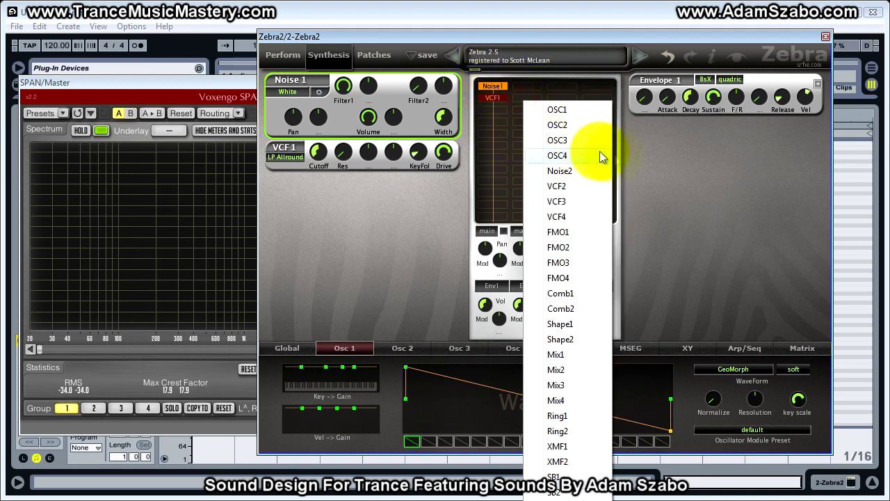
{"action": "left_click", "coordinate": [636, 156]}
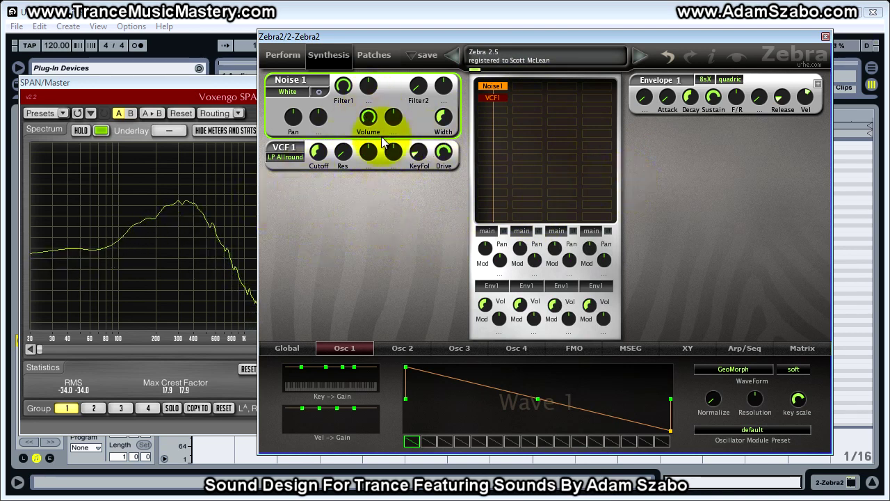
Set VCF 1 to the LP 12dB filter type with key follow and drive at 0 and cutoff at 96.
{"action": "left_click_drag", "start_coordinate": [318, 156], "coordinate": [319, 152]}
{"action": "left_click_drag", "start_coordinate": [410, 154], "coordinate": [438, 298]}
{"action": "left_click", "coordinate": [291, 158]}
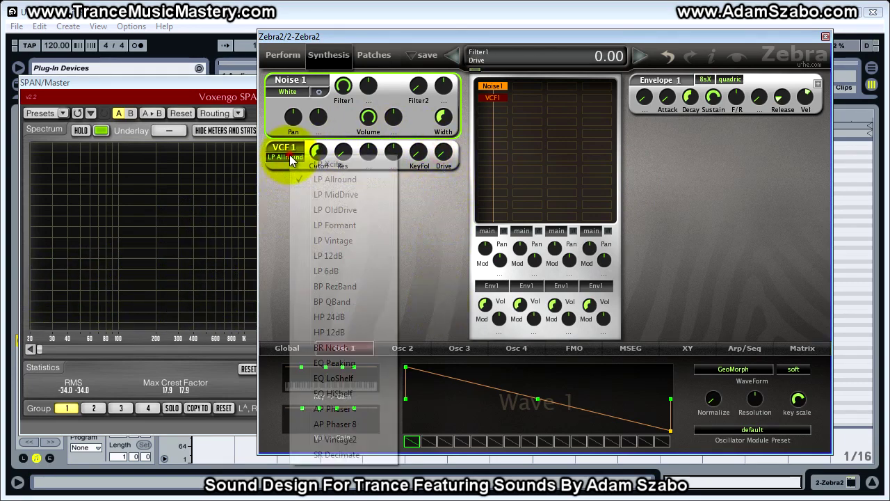
{"action": "left_click", "coordinate": [338, 257]}
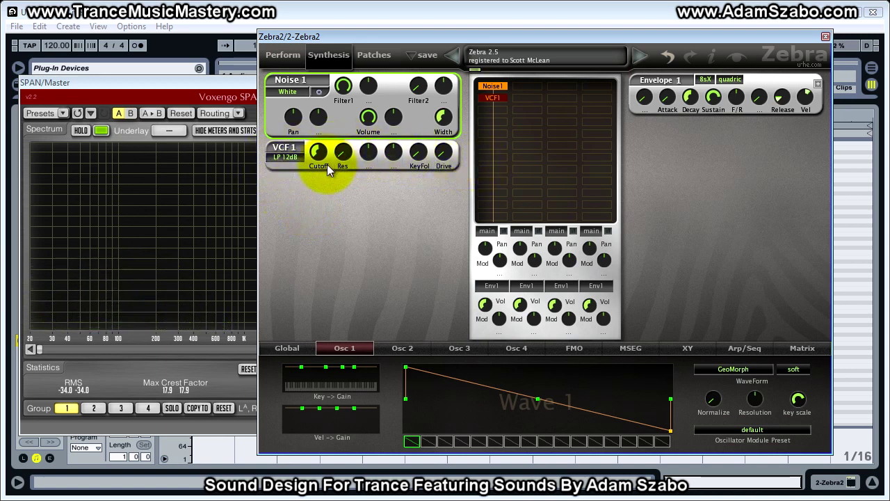
{"action": "left_click_drag", "start_coordinate": [318, 157], "coordinate": [320, 146]}
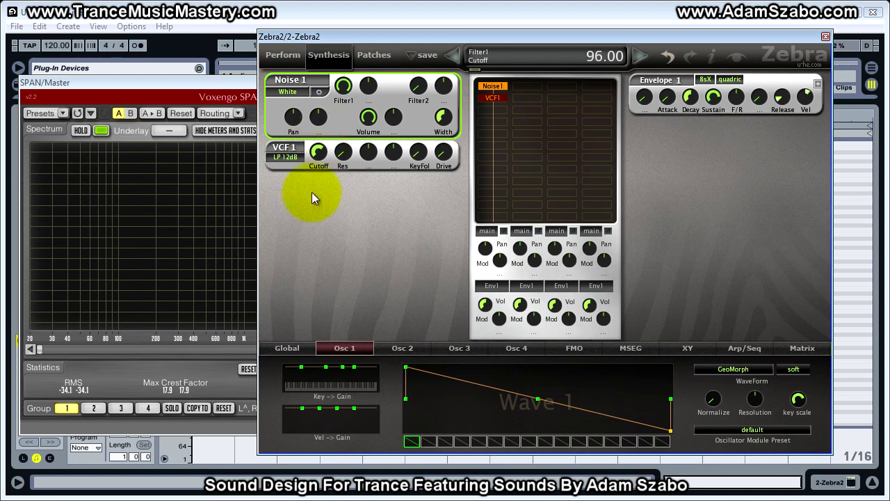
Reposition the synth window over the spectrum analyzer and assign Env2 as VCF 1's first cutoff modulation source.
{"action": "left_click_drag", "start_coordinate": [338, 41], "coordinate": [477, 50]}
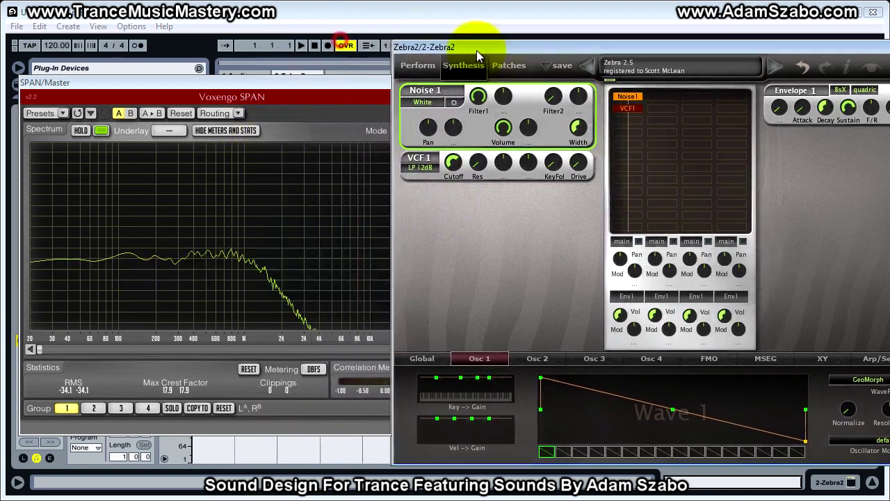
{"action": "left_click_drag", "start_coordinate": [561, 55], "coordinate": [463, 60]}
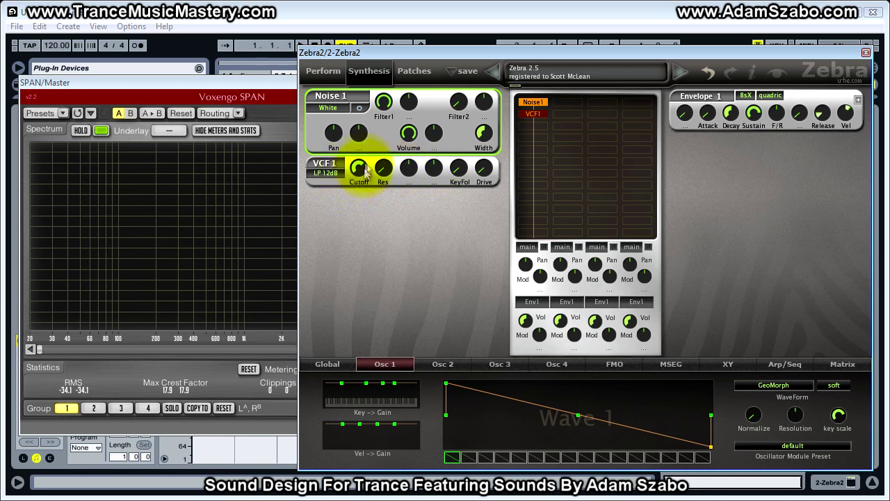
{"action": "left_click", "coordinate": [411, 182]}
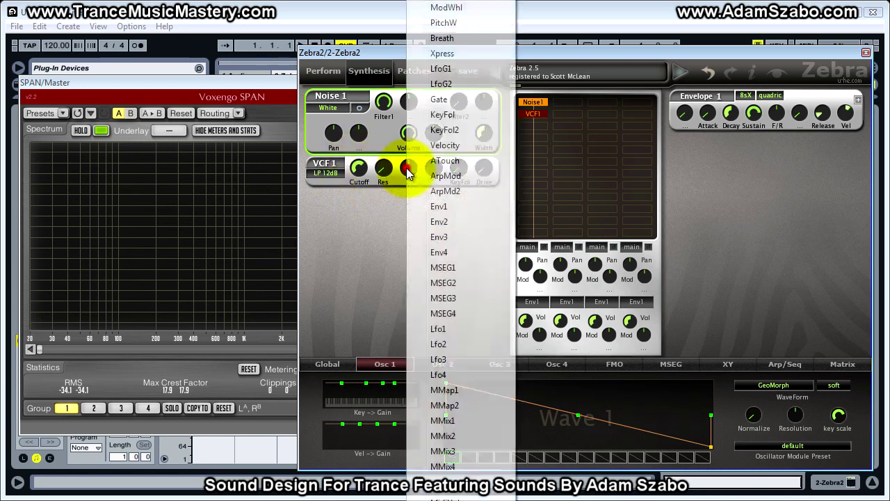
{"action": "left_click", "coordinate": [432, 224]}
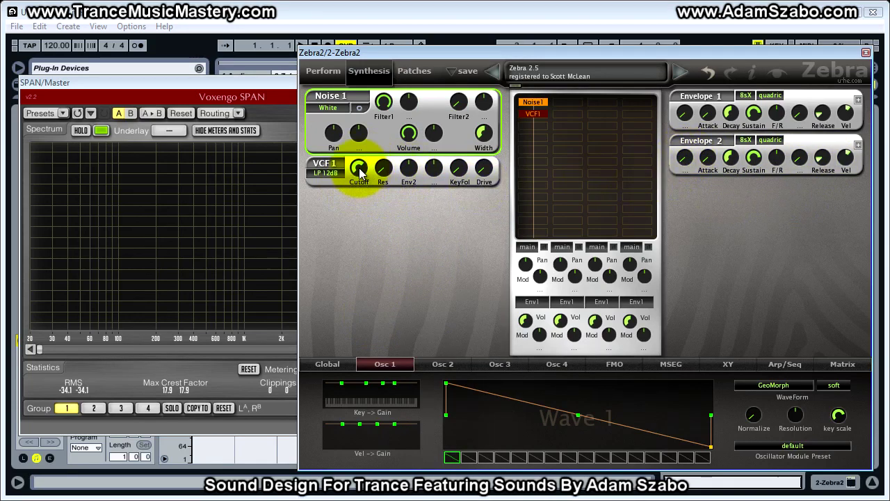
Lower Envelope 2's decay and sustain to 0.
{"action": "left_click_drag", "start_coordinate": [731, 158], "coordinate": [743, 235]}
{"action": "left_click_drag", "start_coordinate": [755, 159], "coordinate": [760, 313]}
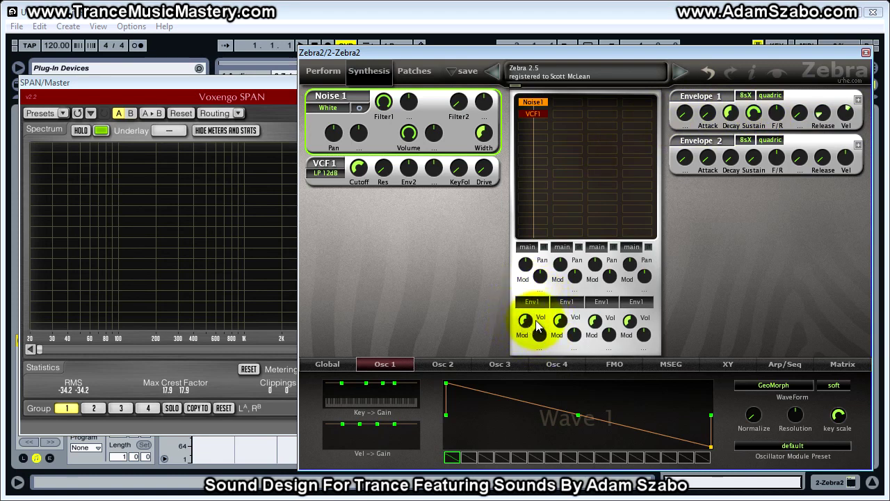
{"action": "left_click", "coordinate": [755, 158]}
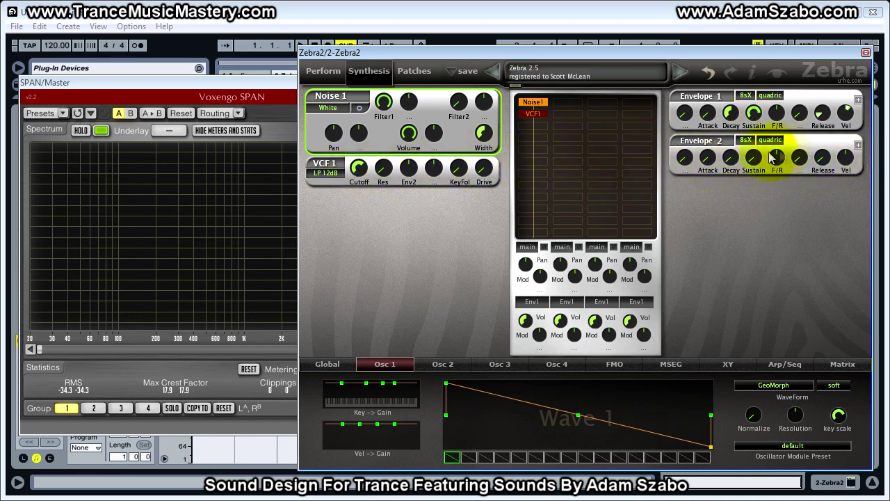
{"action": "left_click_drag", "start_coordinate": [760, 159], "coordinate": [754, 162]}
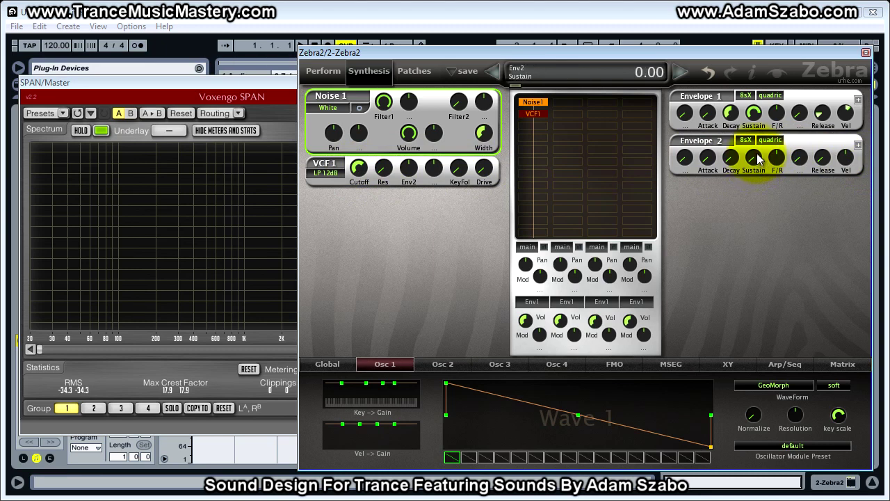
{"action": "left_click", "coordinate": [757, 161]}
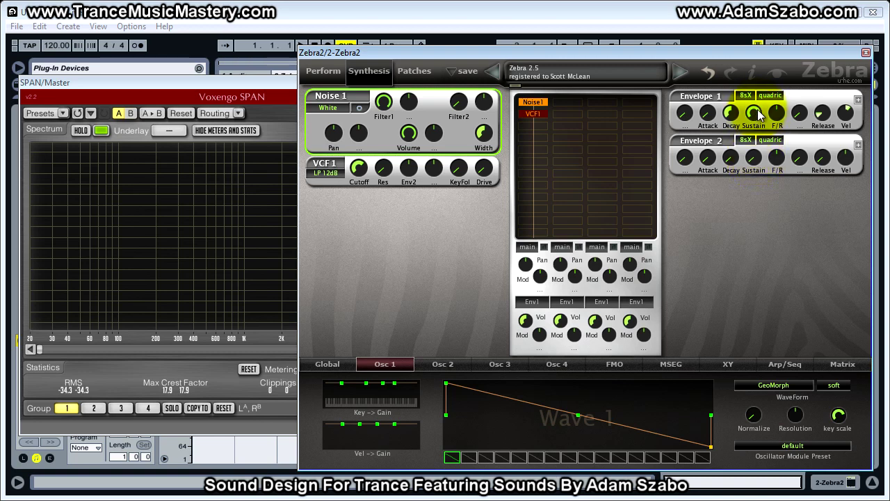
{"action": "left_click", "coordinate": [754, 162]}
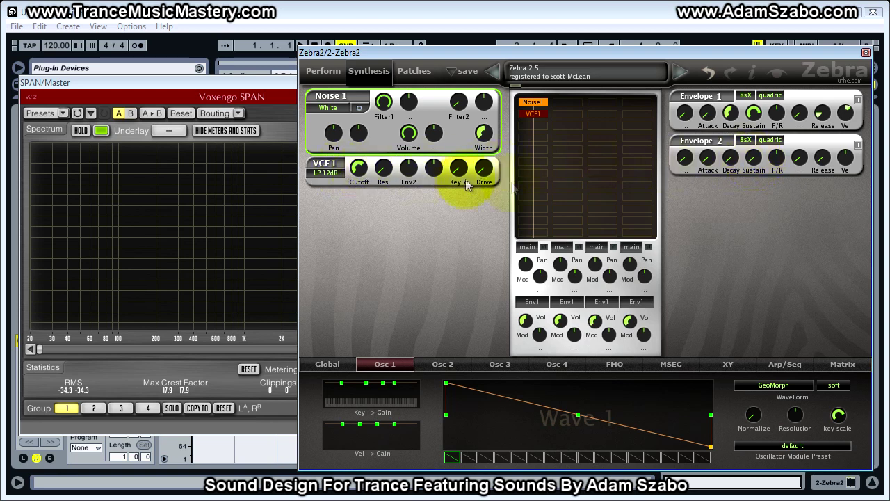
Lower Envelope 1's sustain to 0.
{"action": "left_click_drag", "start_coordinate": [755, 120], "coordinate": [768, 203]}
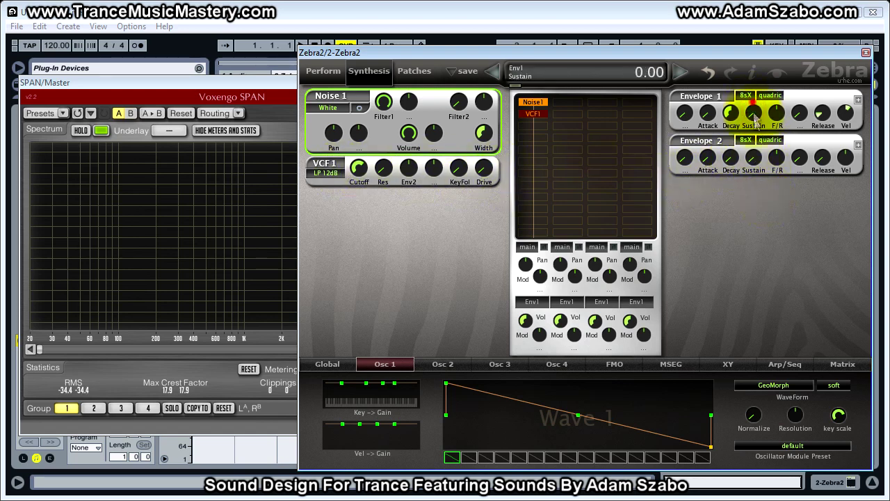
{"action": "left_click_drag", "start_coordinate": [755, 112], "coordinate": [758, 170]}
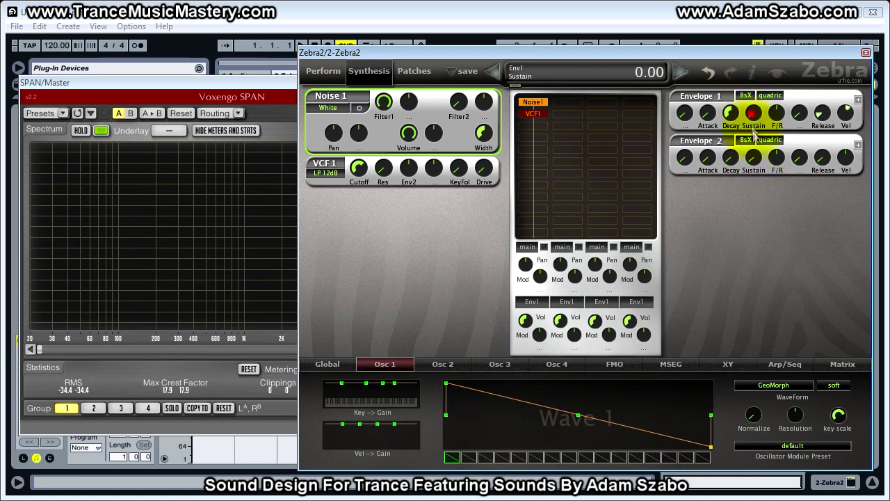
{"action": "left_click_drag", "start_coordinate": [753, 113], "coordinate": [755, 139]}
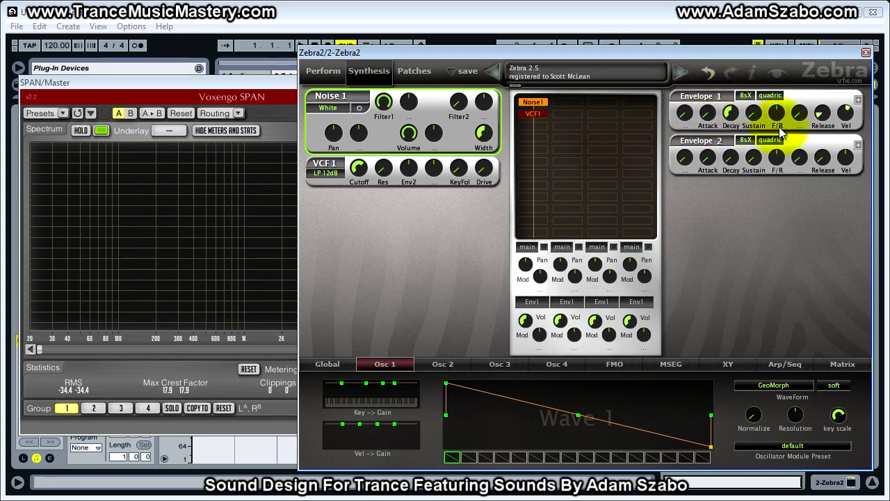
{"action": "left_click", "coordinate": [754, 119]}
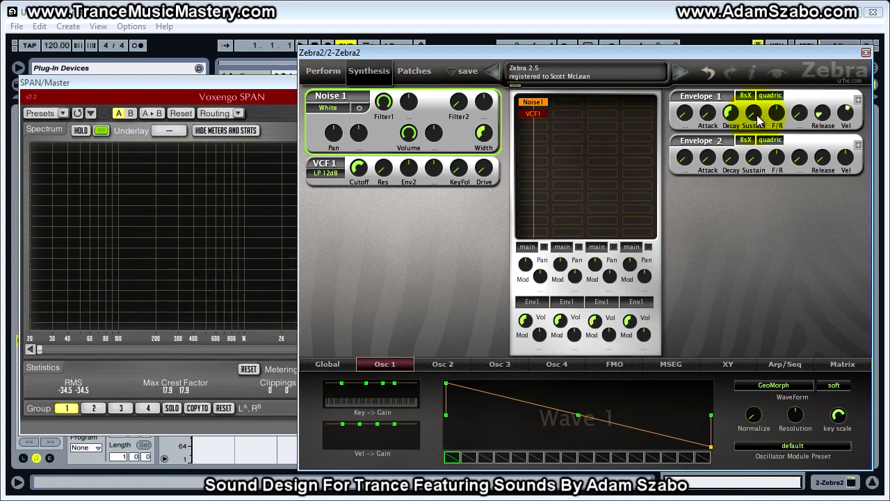
Raise Envelope 1's sustain to about halfway and lower its decay to the minimum.
{"action": "left_click_drag", "start_coordinate": [756, 114], "coordinate": [751, 45]}
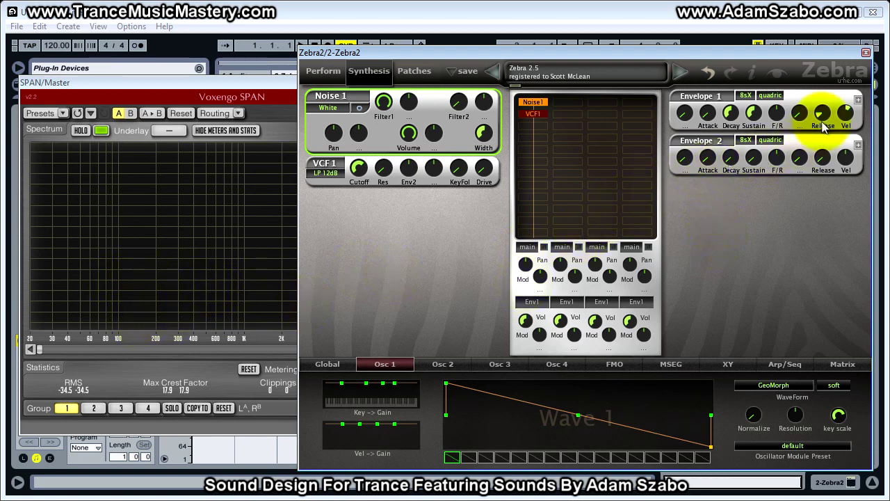
{"action": "left_click", "coordinate": [754, 159]}
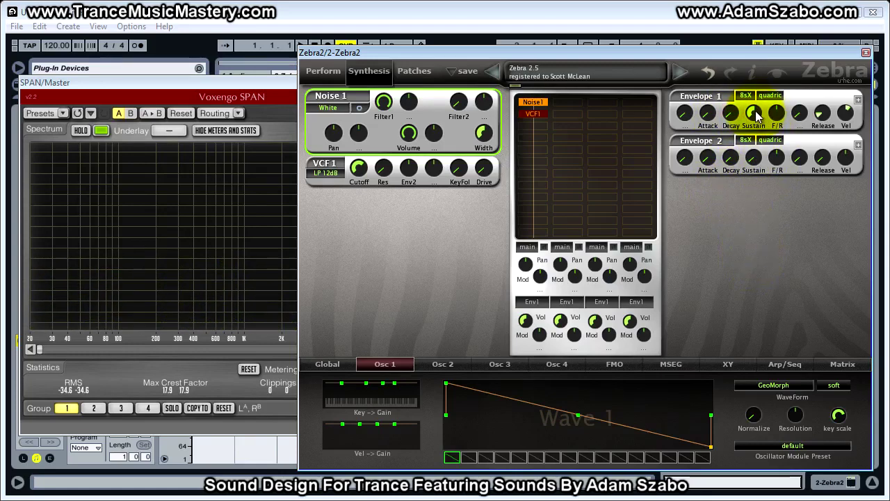
{"action": "left_click_drag", "start_coordinate": [756, 116], "coordinate": [758, 120]}
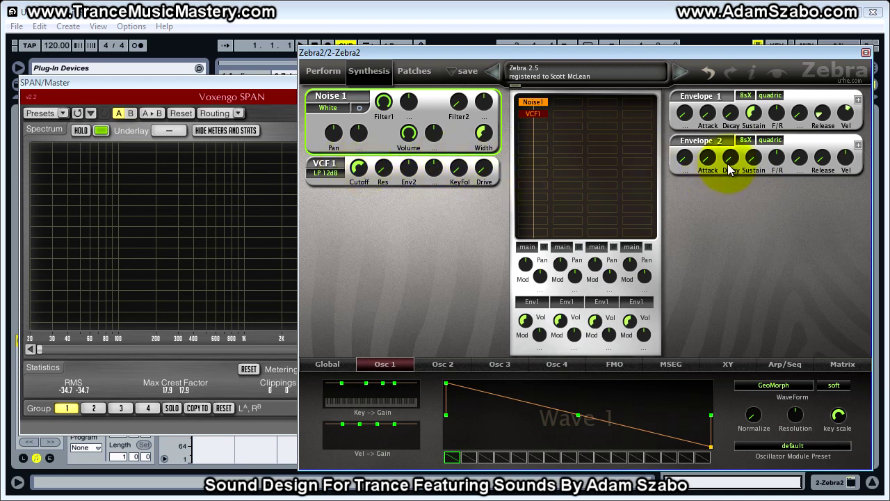
Raise the Env2 modulation depth on VCF 1's cutoff and set Envelope 2's sustain to 20.
{"action": "left_click", "coordinate": [409, 170]}
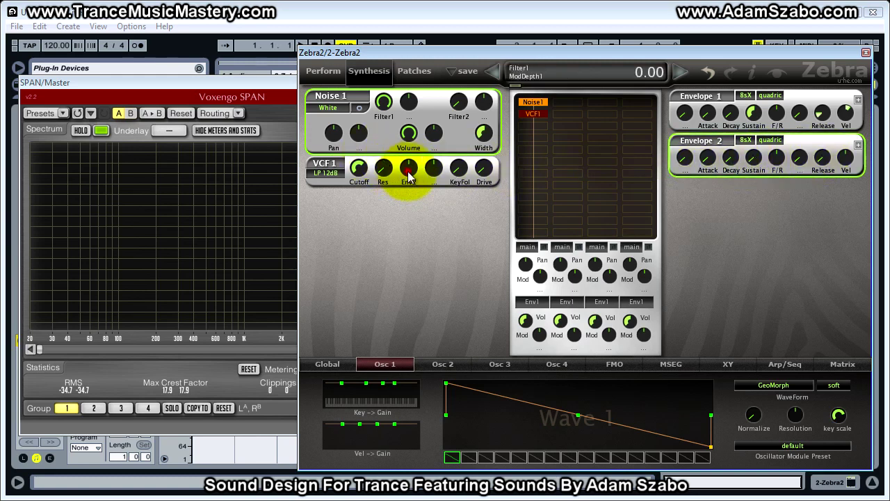
{"action": "mouse_move", "coordinate": [407, 171]}
{"action": "left_mouse_down"}
{"action": "mouse_move", "coordinate": [409, 135]}
{"action": "mouse_move", "coordinate": [411, 183]}
{"action": "mouse_move", "coordinate": [409, 162]}
{"action": "left_mouse_up"}
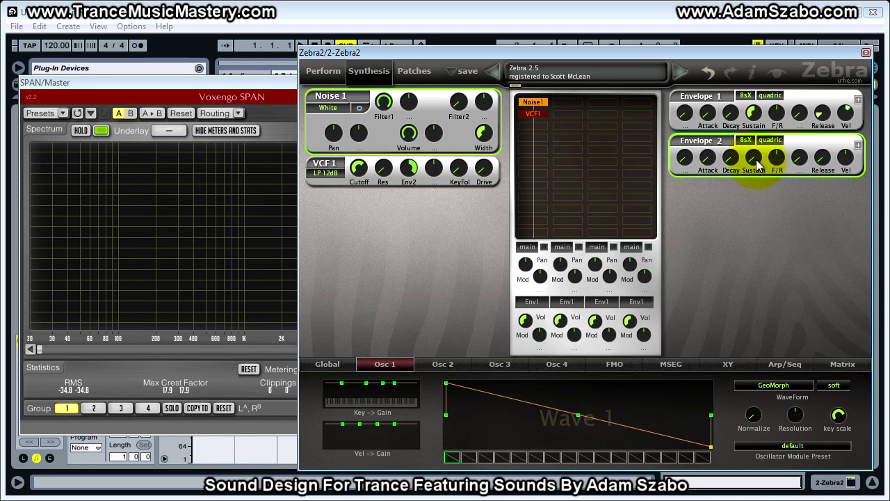
{"action": "left_click_drag", "start_coordinate": [758, 161], "coordinate": [754, 130]}
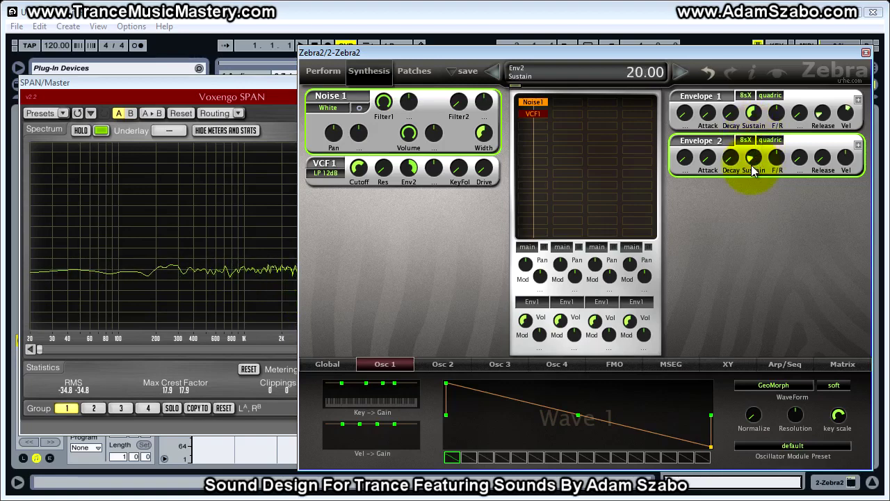
Arrange the synth and analyzer windows so the high frequencies show, and bring Envelope 2's sustain to 0 and up to about halfway.
{"action": "left_click_drag", "start_coordinate": [372, 53], "coordinate": [420, 39]}
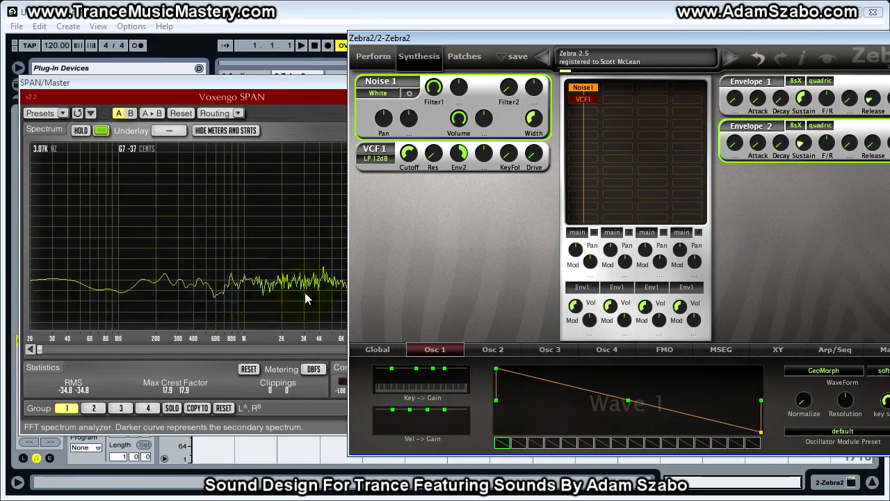
{"action": "left_click_drag", "start_coordinate": [315, 84], "coordinate": [207, 81]}
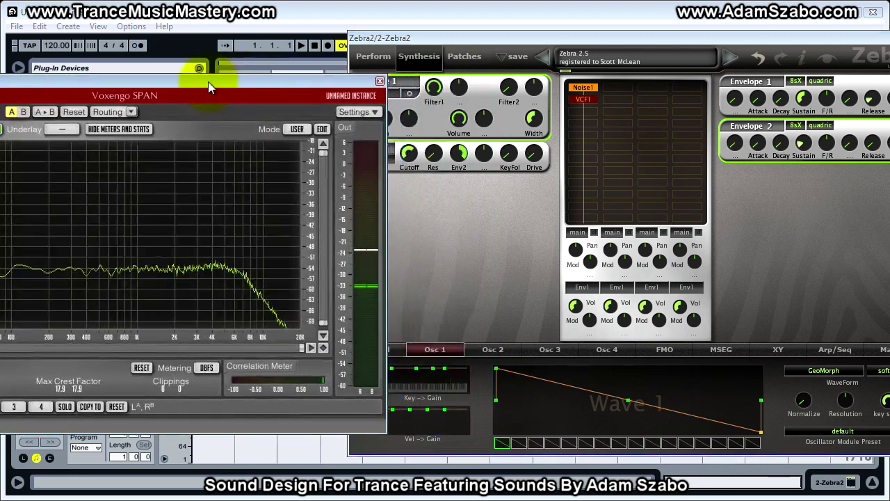
{"action": "left_click", "coordinate": [804, 147]}
{"action": "left_click_drag", "start_coordinate": [804, 148], "coordinate": [820, 196]}
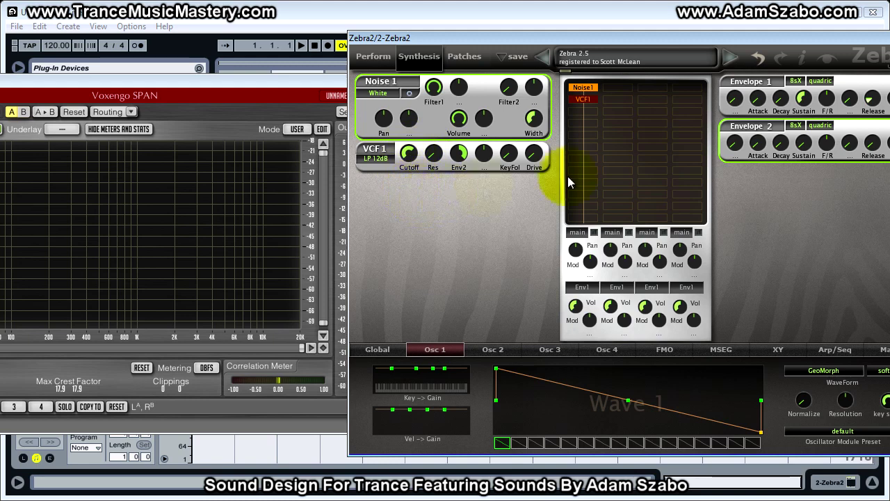
{"action": "mouse_move", "coordinate": [806, 145]}
{"action": "left_mouse_down"}
{"action": "mouse_move", "coordinate": [809, 101]}
{"action": "mouse_move", "coordinate": [803, 153]}
{"action": "left_mouse_up"}
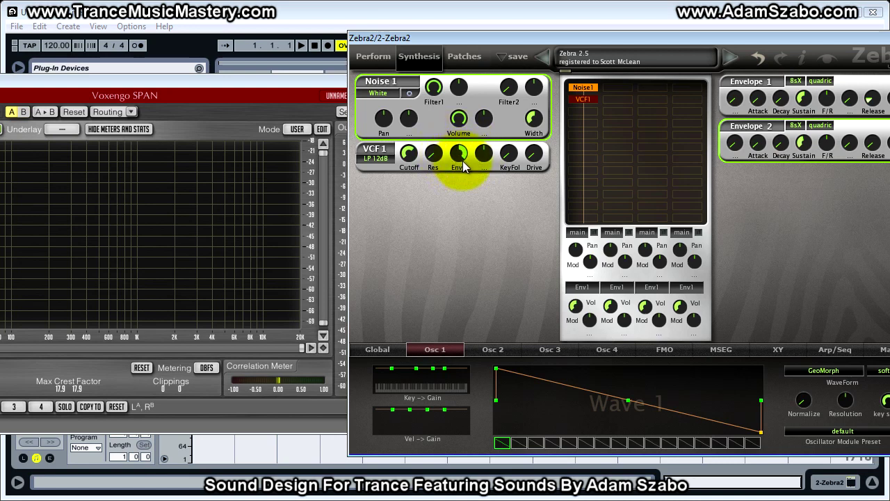
Reset VCF 1's Env2 modulation depth to 0 and raise it to 34.
{"action": "left_click_drag", "start_coordinate": [464, 159], "coordinate": [456, 208]}
{"action": "left_click_drag", "start_coordinate": [463, 167], "coordinate": [456, 154]}
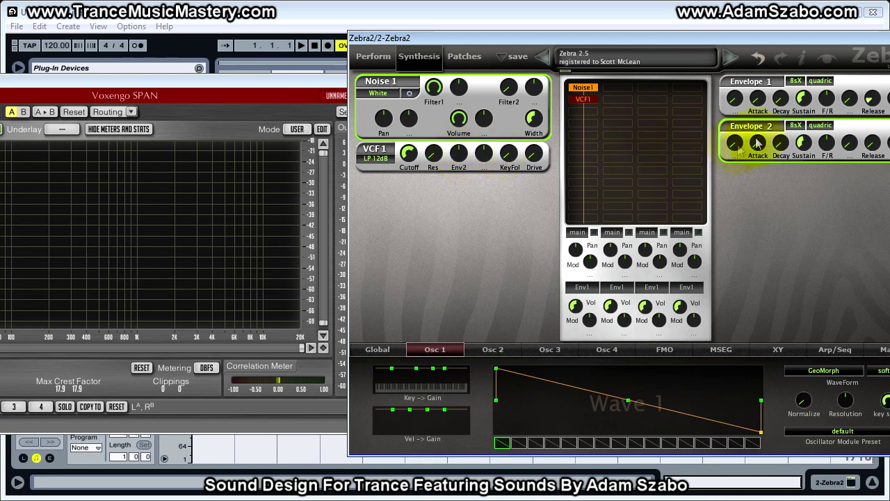
{"action": "left_click_drag", "start_coordinate": [793, 142], "coordinate": [816, 137]}
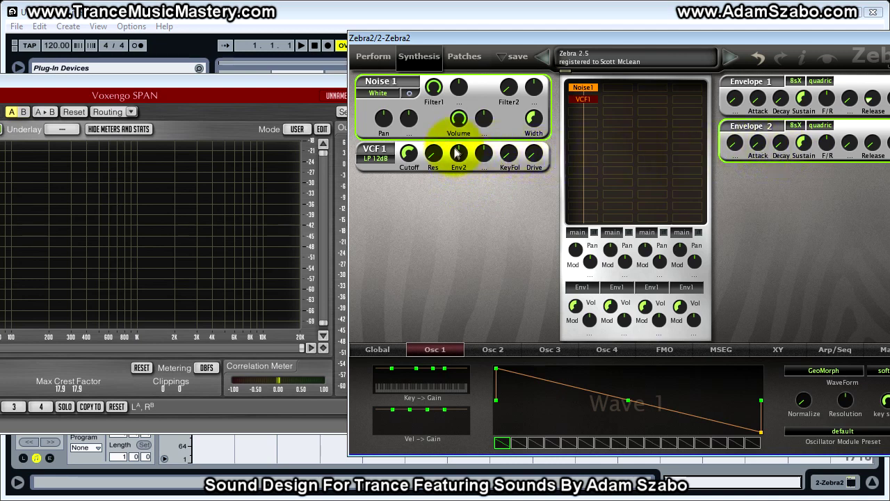
{"action": "left_click_drag", "start_coordinate": [465, 159], "coordinate": [461, 147]}
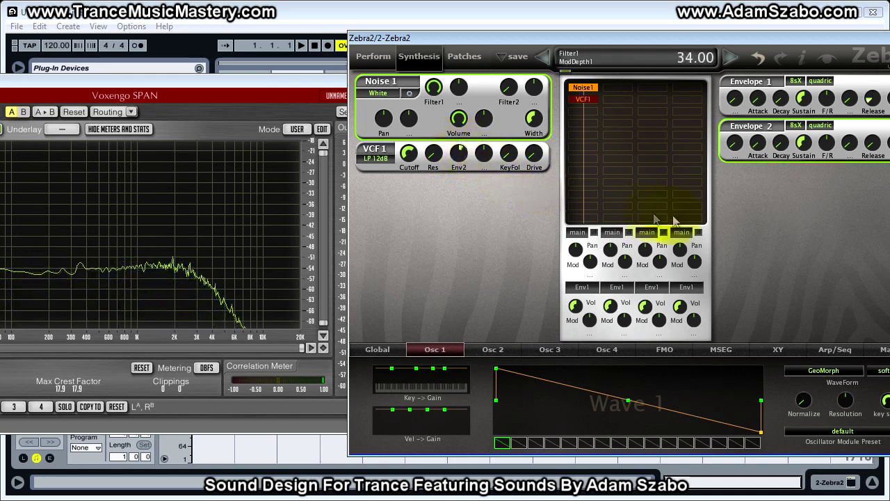
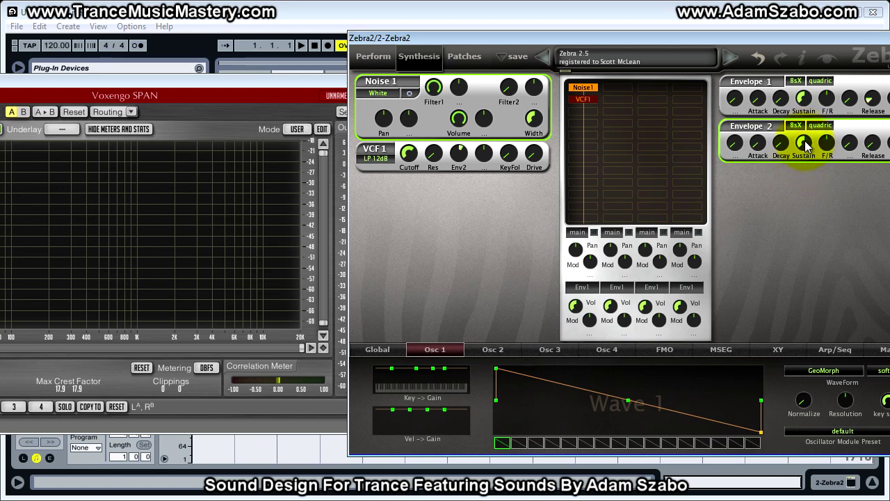
Raise VCF 1's Env2 modulation depth to its maximum.
{"action": "mouse_move", "coordinate": [804, 144]}
{"action": "left_mouse_down"}
{"action": "mouse_move", "coordinate": [817, 213]}
{"action": "mouse_move", "coordinate": [804, 142]}
{"action": "left_mouse_up"}
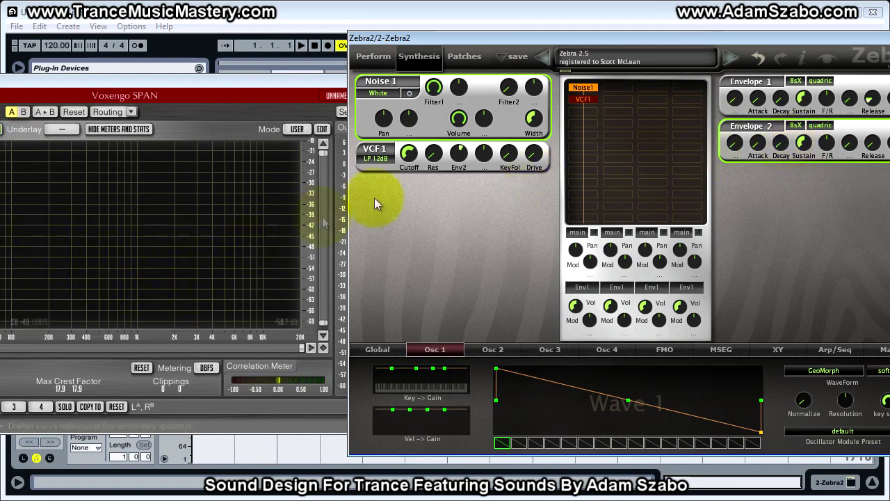
{"action": "left_click", "coordinate": [460, 162]}
{"action": "mouse_move", "coordinate": [461, 163]}
{"action": "left_mouse_down"}
{"action": "mouse_move", "coordinate": [464, 148]}
{"action": "mouse_move", "coordinate": [458, 172]}
{"action": "left_mouse_up"}
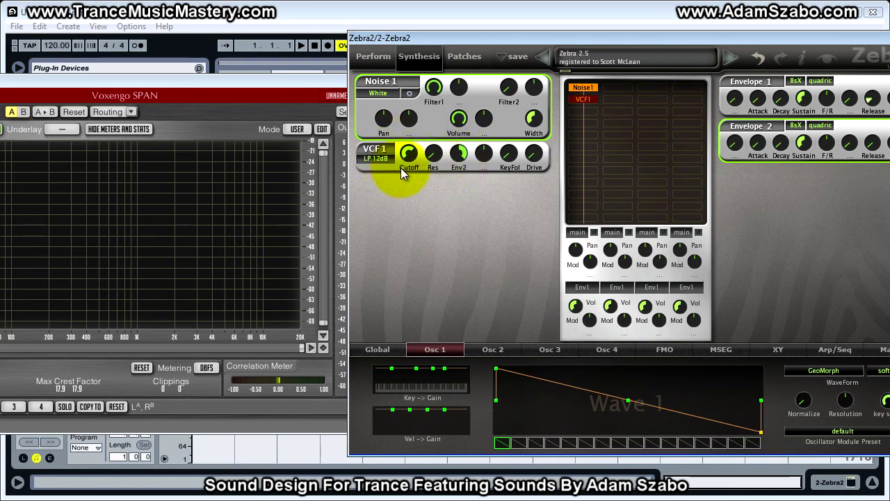
{"action": "left_click", "coordinate": [457, 160]}
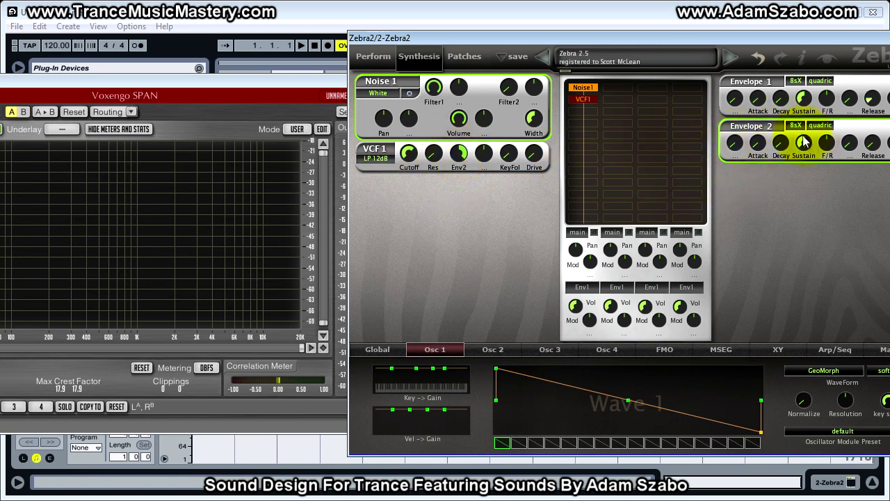
Lower Envelope 2's sustain to 0 and bring it back up to about halfway.
{"action": "left_click_drag", "start_coordinate": [804, 142], "coordinate": [806, 171]}
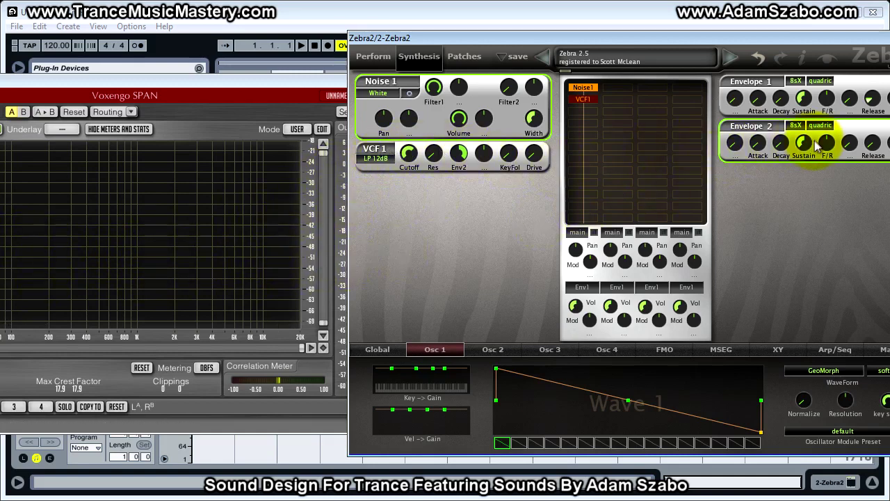
{"action": "left_click_drag", "start_coordinate": [805, 142], "coordinate": [815, 294]}
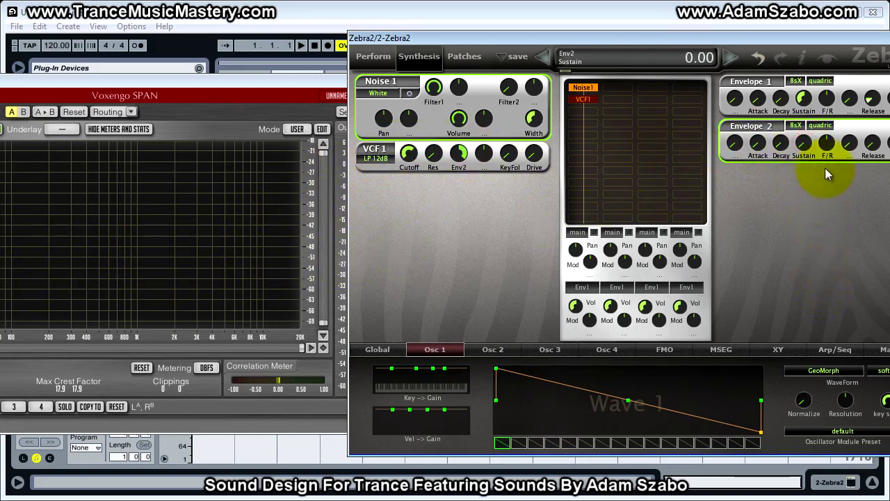
{"action": "left_click_drag", "start_coordinate": [807, 153], "coordinate": [793, 82]}
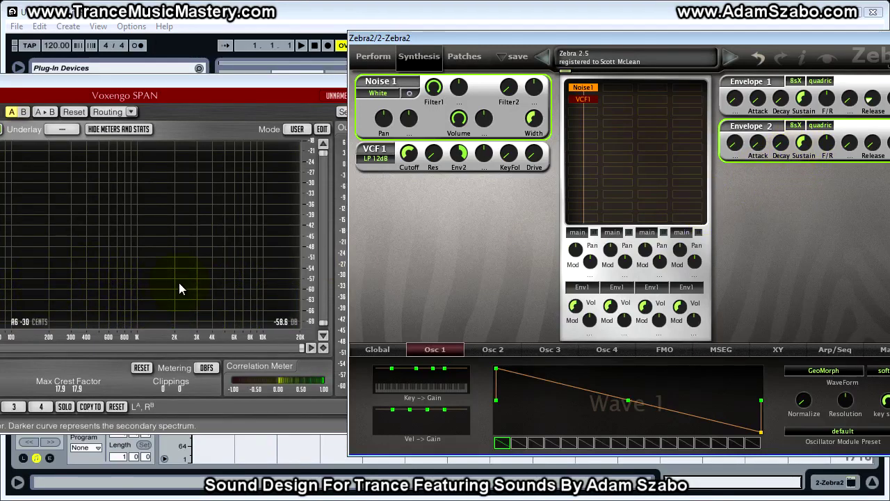
Lower VCF 1's Env2 modulation depth to a small positive amount and raise it slightly.
{"action": "left_click", "coordinate": [462, 166]}
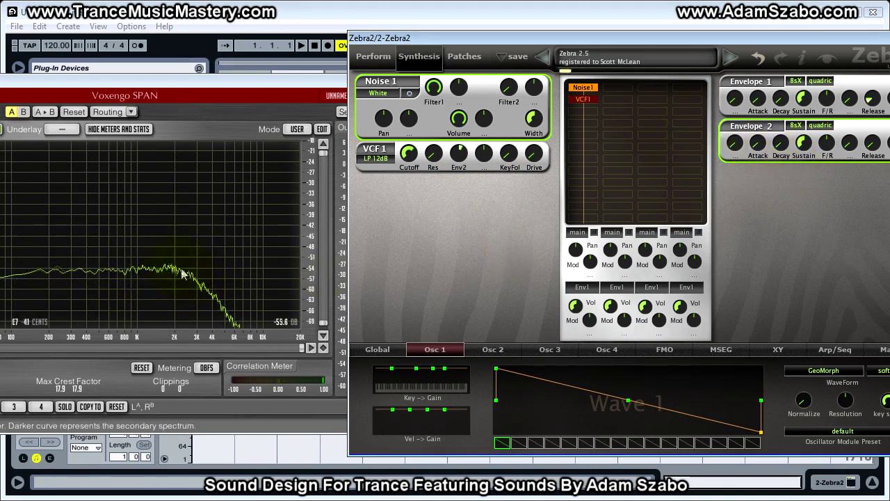
{"action": "left_click", "coordinate": [804, 142]}
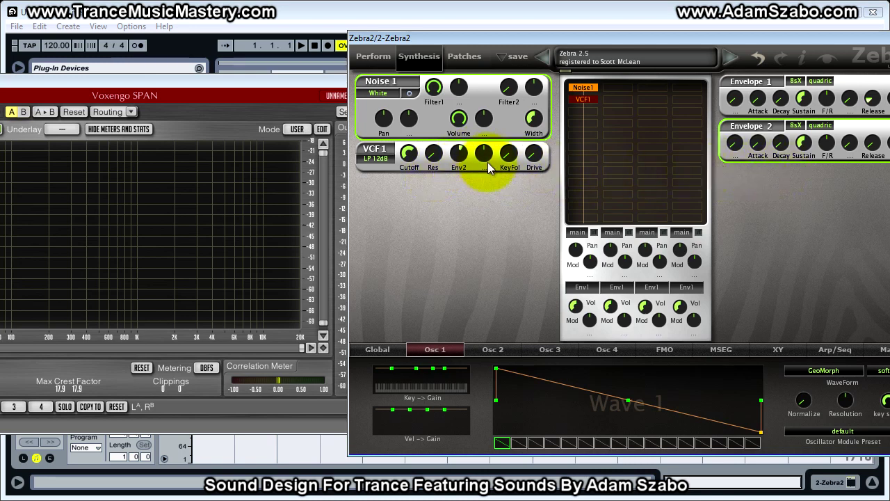
{"action": "left_click_drag", "start_coordinate": [457, 154], "coordinate": [459, 151]}
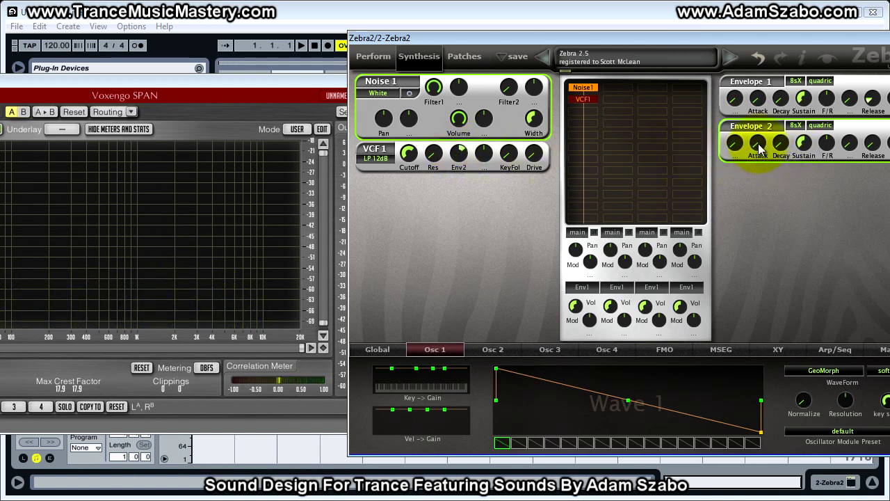
Raise Envelope 2's attack to about halfway and set VCF 1's cutoff to 51 and up to 64.
{"action": "left_click_drag", "start_coordinate": [754, 150], "coordinate": [756, 150]}
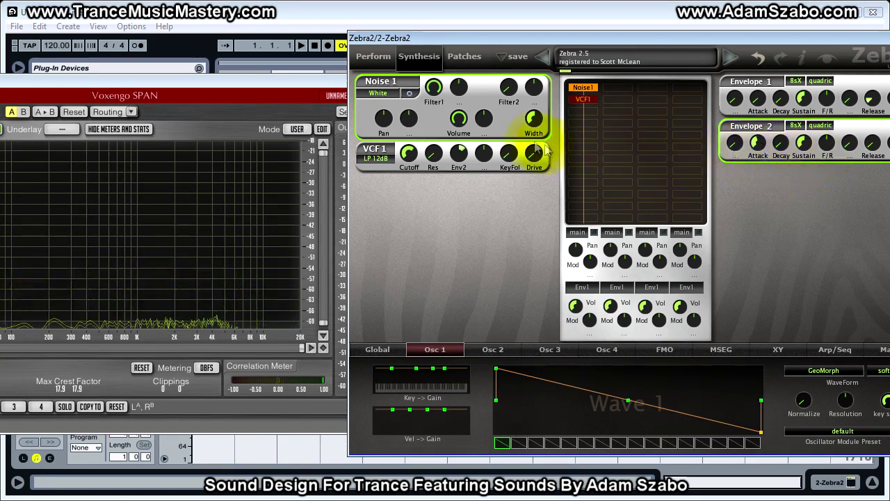
{"action": "left_click_drag", "start_coordinate": [415, 155], "coordinate": [408, 182]}
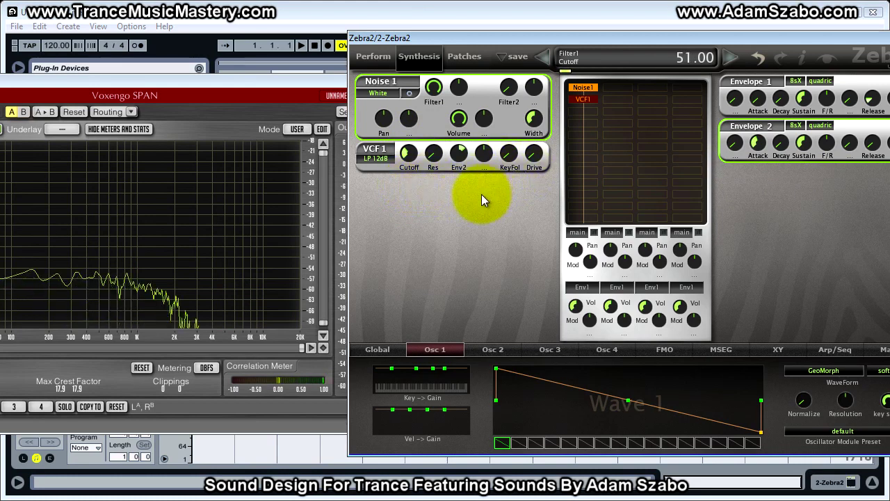
{"action": "left_click_drag", "start_coordinate": [408, 148], "coordinate": [409, 151]}
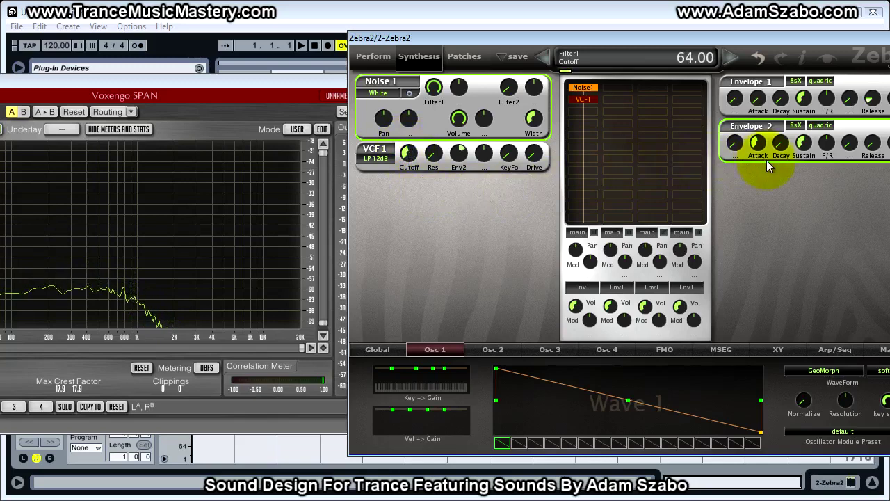
Set Envelope 2's sustain and attack to 0 and raise VCF 1's cutoff to about halfway.
{"action": "left_click_drag", "start_coordinate": [804, 143], "coordinate": [794, 232]}
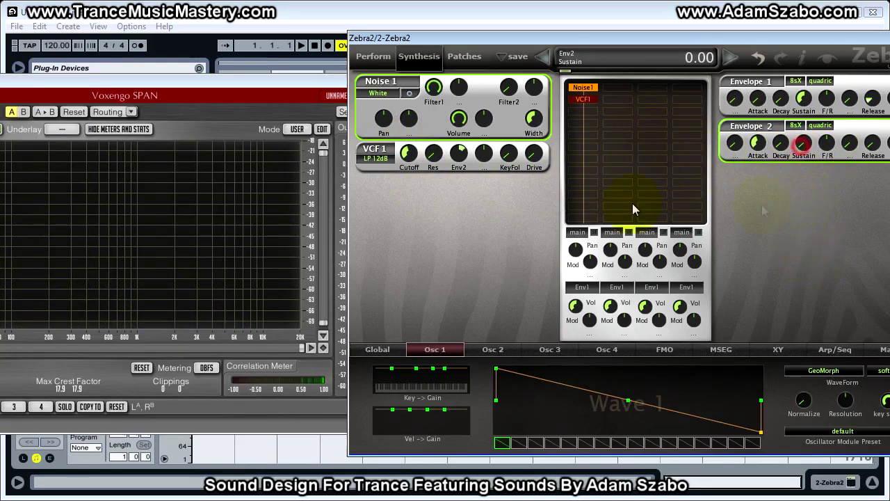
{"action": "left_click_drag", "start_coordinate": [409, 155], "coordinate": [408, 157]}
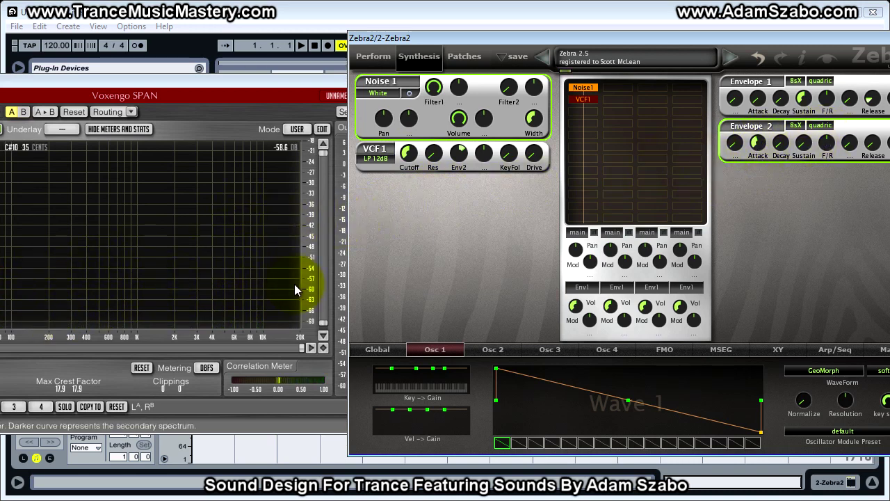
{"action": "left_click", "coordinate": [756, 142]}
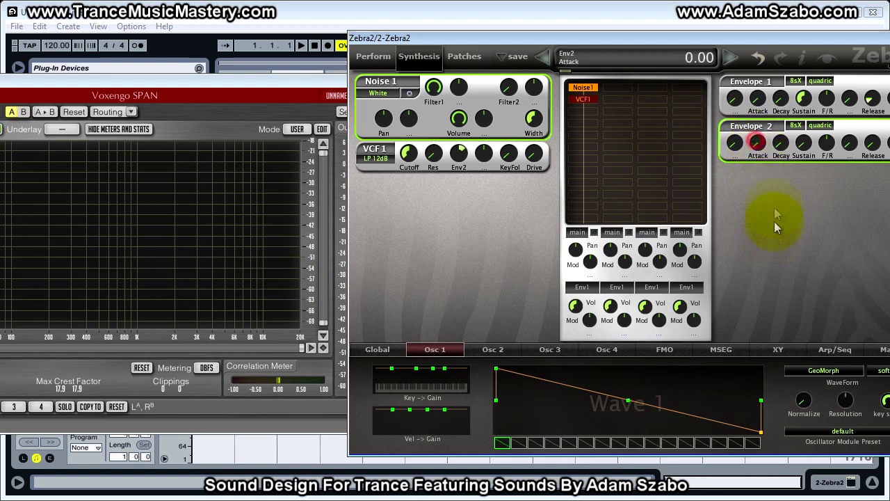
Reset VCF 1's Env2 modulation depth to 0 and raise it to 150, with some Envelope 2 attack added.
{"action": "left_click", "coordinate": [458, 160]}
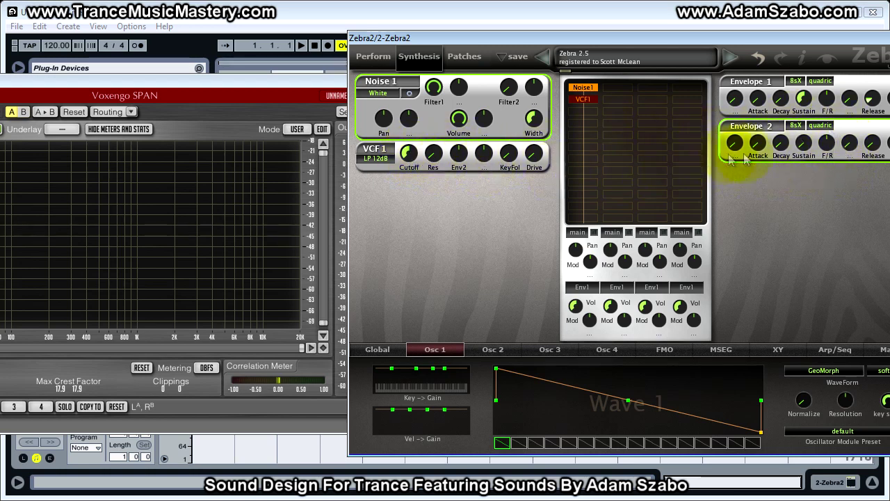
{"action": "left_click_drag", "start_coordinate": [758, 146], "coordinate": [757, 144]}
{"action": "left_click_drag", "start_coordinate": [456, 164], "coordinate": [457, 89]}
{"action": "left_click_drag", "start_coordinate": [456, 164], "coordinate": [467, 77]}
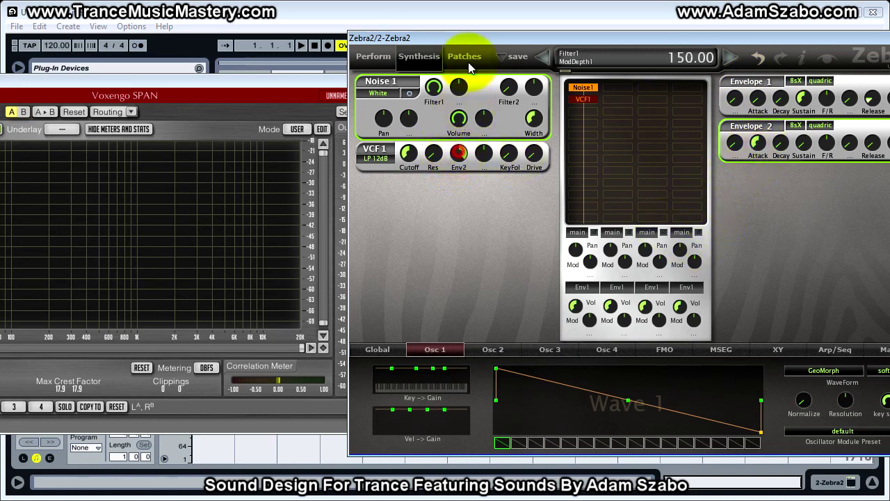
Try Envelope 2's attack at about halfway, lower it, and raise it to its maximum.
{"action": "left_click_drag", "start_coordinate": [757, 147], "coordinate": [756, 151]}
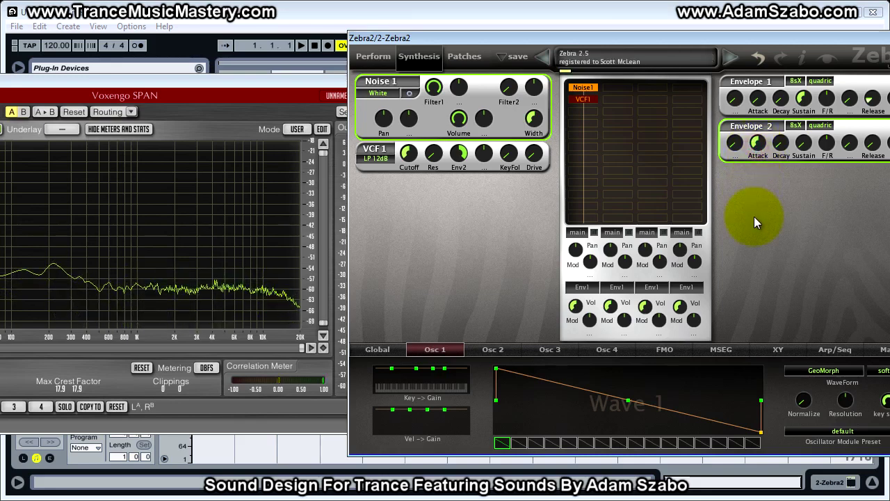
{"action": "left_click_drag", "start_coordinate": [757, 143], "coordinate": [758, 184]}
{"action": "left_click_drag", "start_coordinate": [753, 146], "coordinate": [755, 32]}
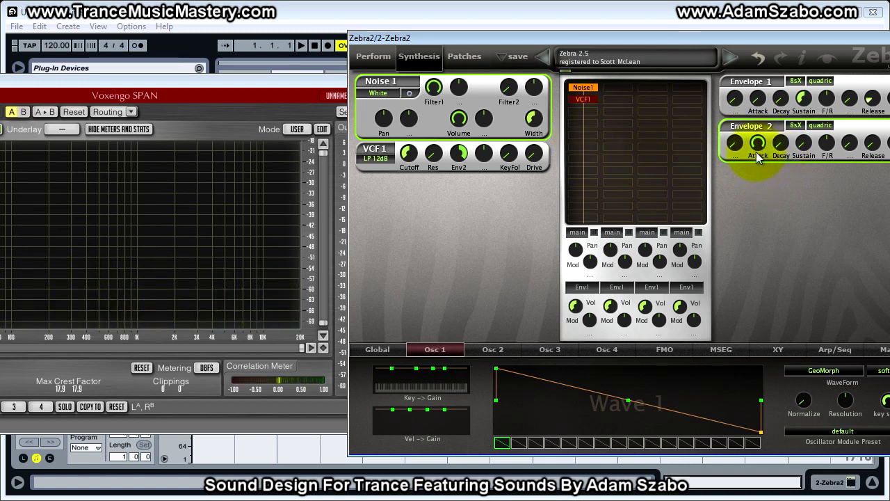
Reset Envelope 2's attack, VCF 1's Env2 modulation depth and VCF 1's cutoff to 0.
{"action": "left_click_drag", "start_coordinate": [760, 144], "coordinate": [646, 238]}
{"action": "left_click_drag", "start_coordinate": [466, 161], "coordinate": [462, 170]}
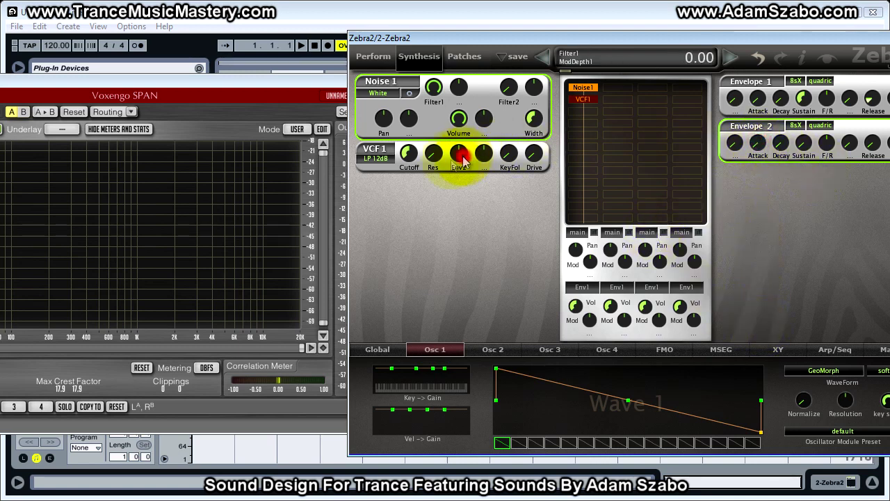
{"action": "left_click_drag", "start_coordinate": [411, 155], "coordinate": [417, 246]}
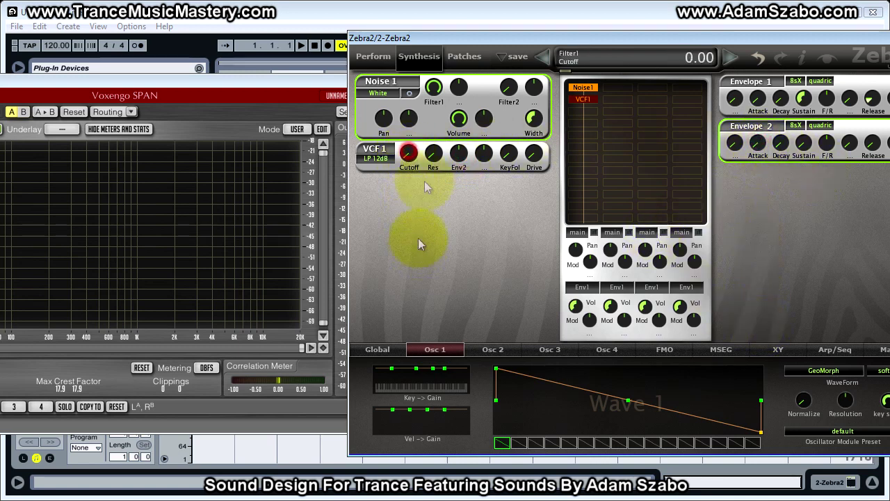
Sweep VCF 1's cutoff up to its maximum, down through 79 to 0, and back up to 150.
{"action": "left_click_drag", "start_coordinate": [407, 159], "coordinate": [408, 121]}
{"action": "left_click_drag", "start_coordinate": [407, 116], "coordinate": [407, 43]}
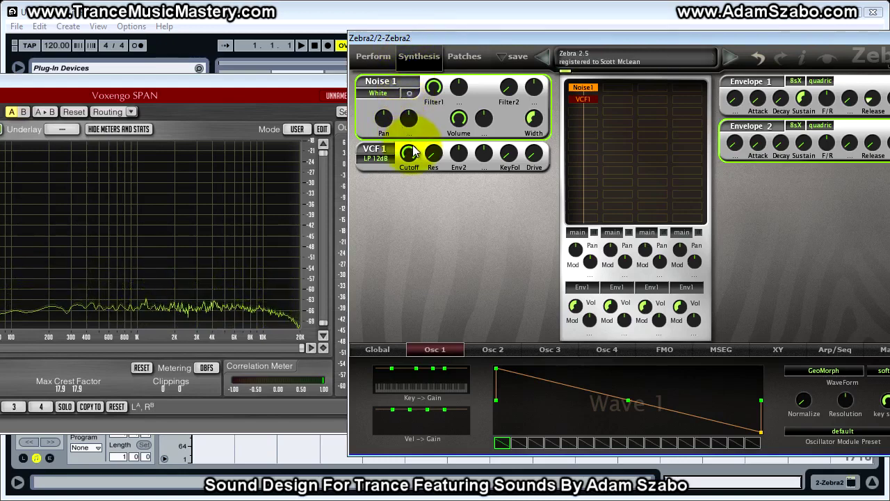
{"action": "left_click_drag", "start_coordinate": [411, 154], "coordinate": [409, 203]}
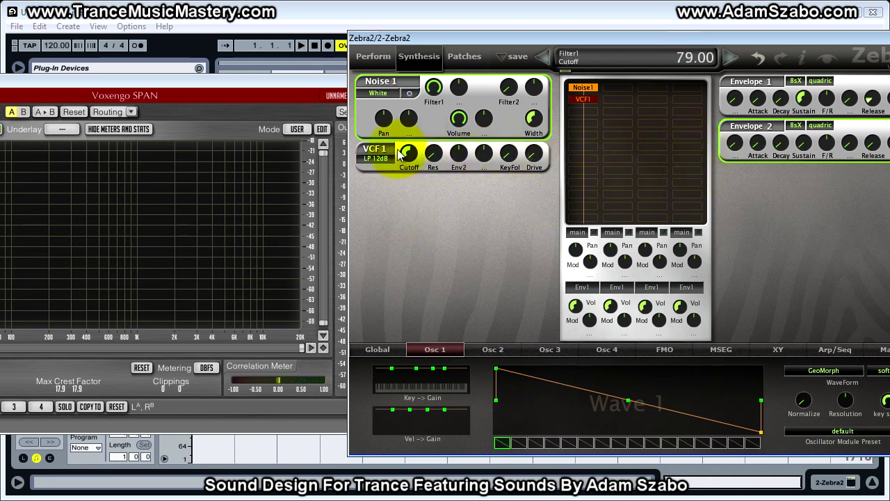
{"action": "left_click_drag", "start_coordinate": [409, 154], "coordinate": [411, 271]}
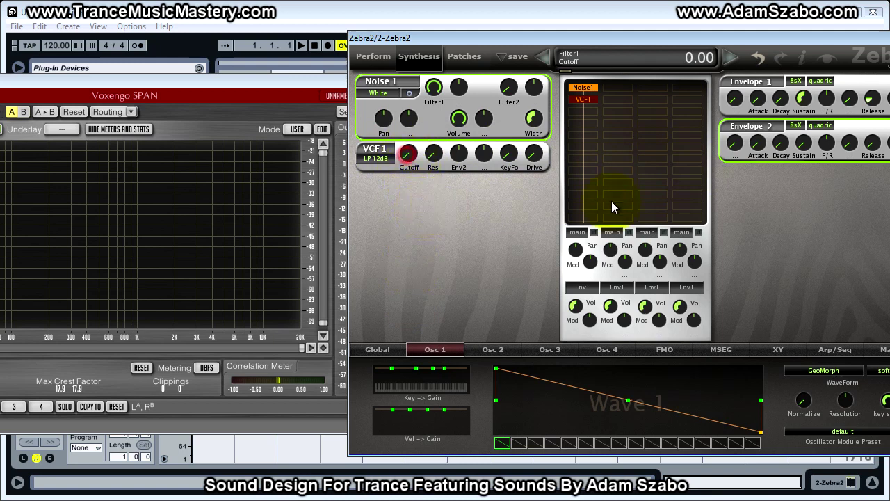
{"action": "left_click_drag", "start_coordinate": [393, 150], "coordinate": [398, 90]}
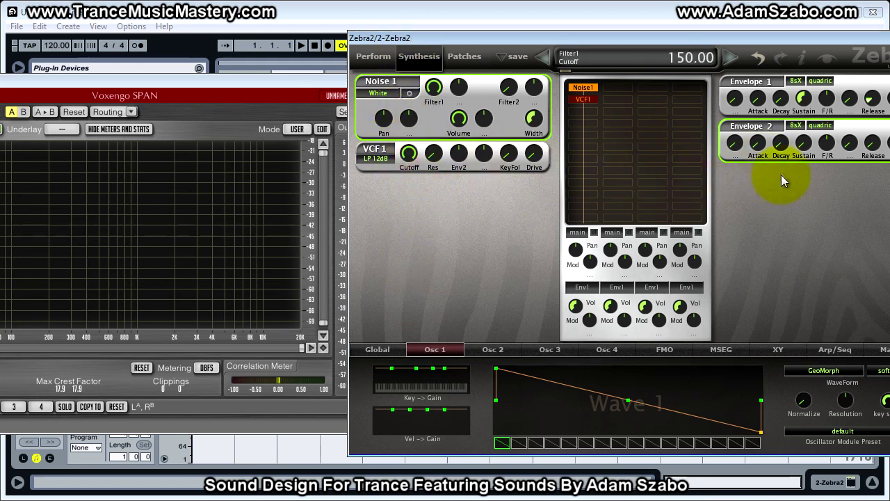
Raise VCF 1's Env2 modulation depth and Envelope 2's attack to maximum, and set VCF 1's cutoff to 0.
{"action": "left_click_drag", "start_coordinate": [460, 162], "coordinate": [466, 49]}
{"action": "left_click_drag", "start_coordinate": [758, 143], "coordinate": [757, 24]}
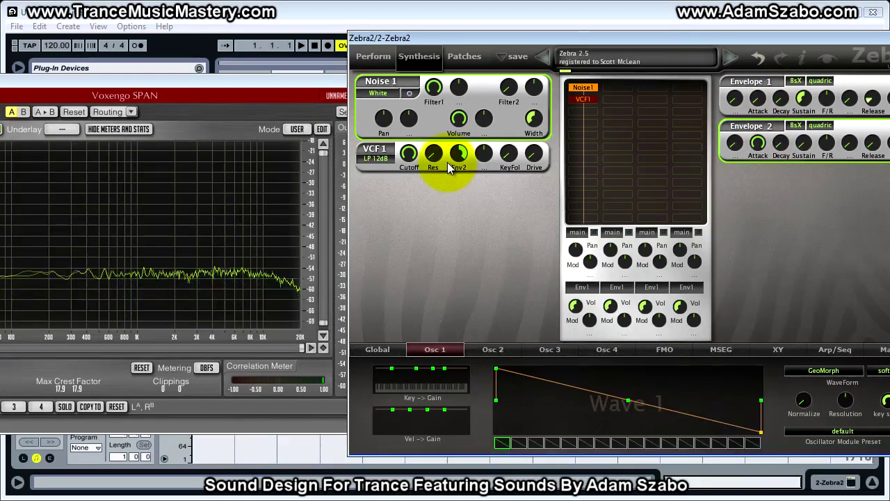
{"action": "left_click_drag", "start_coordinate": [411, 154], "coordinate": [403, 302]}
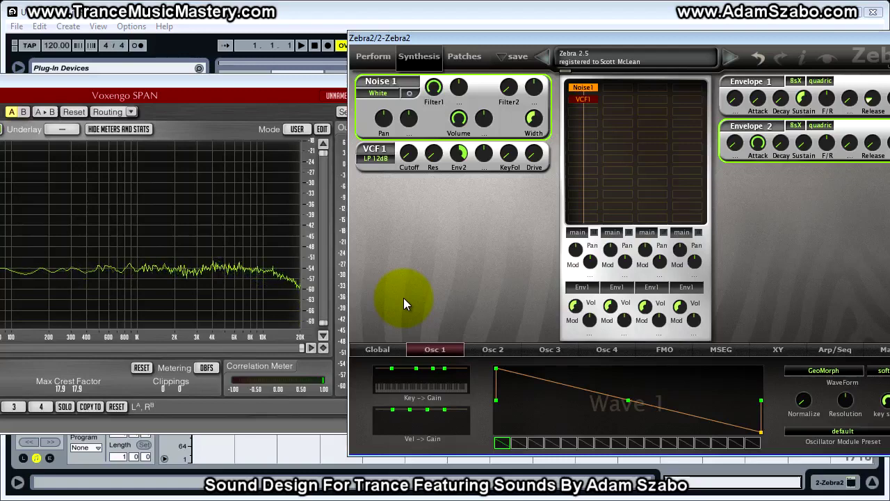
{"action": "mouse_move", "coordinate": [408, 162]}
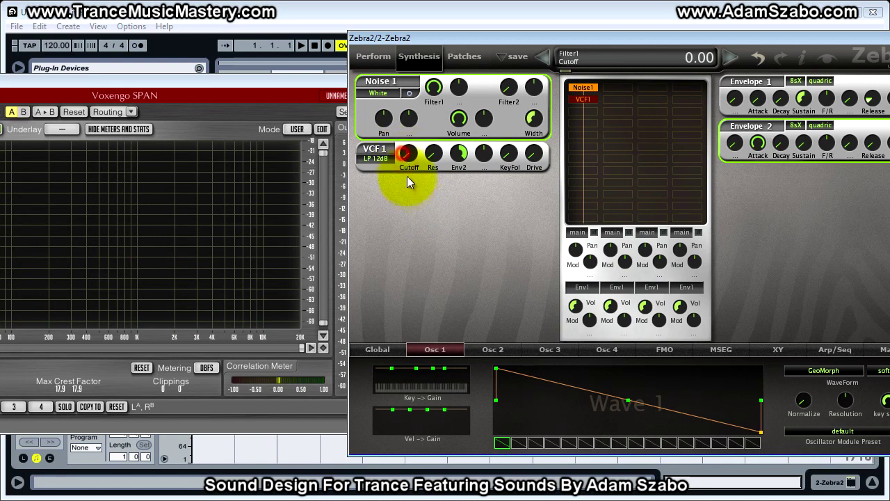
Set Envelope 2's sustain to 100 and lower its attack to about halfway.
{"action": "left_click", "coordinate": [803, 144]}
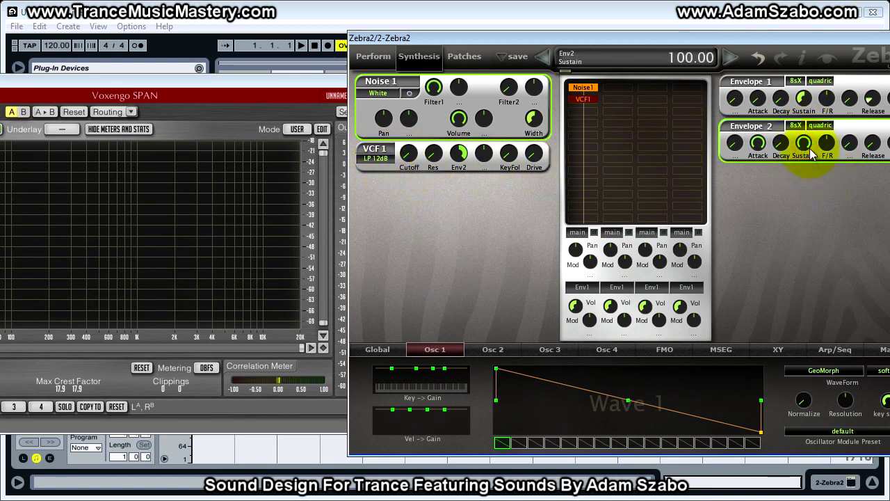
{"action": "left_click_drag", "start_coordinate": [757, 143], "coordinate": [754, 215]}
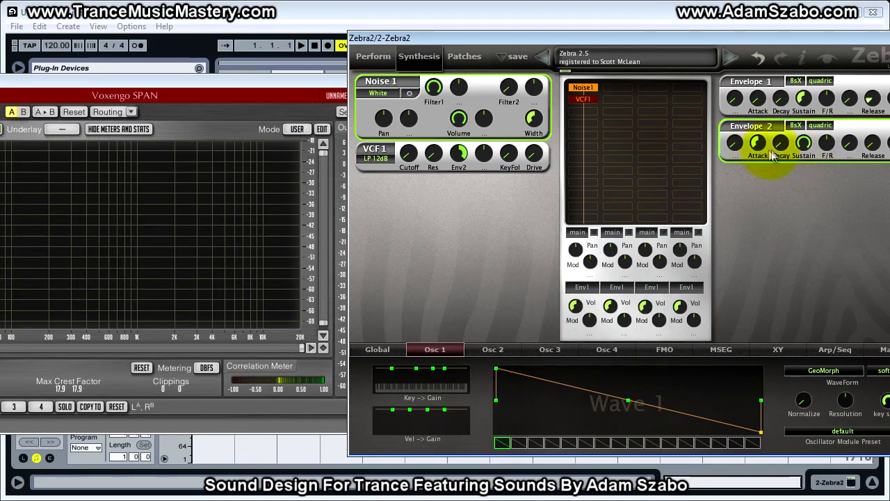
Set Envelope 2's sustain to 0 and its decay to 52.
{"action": "left_click_drag", "start_coordinate": [804, 143], "coordinate": [810, 322]}
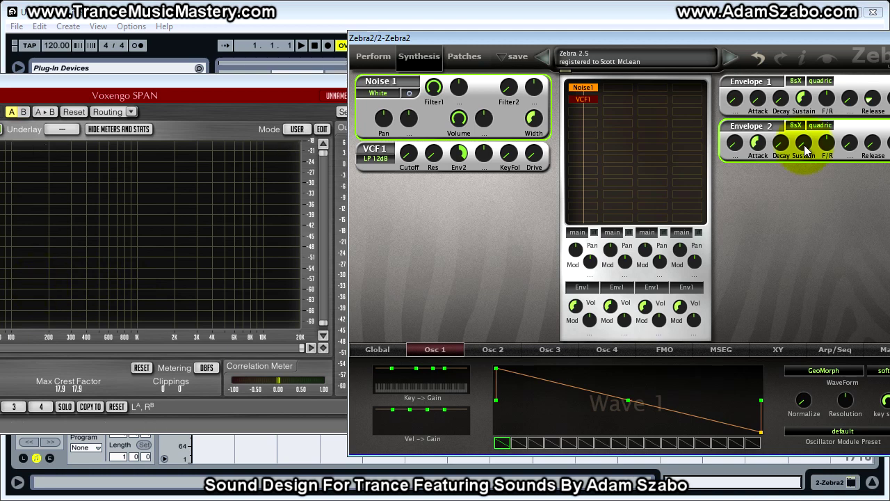
{"action": "left_click_drag", "start_coordinate": [781, 145], "coordinate": [747, 160]}
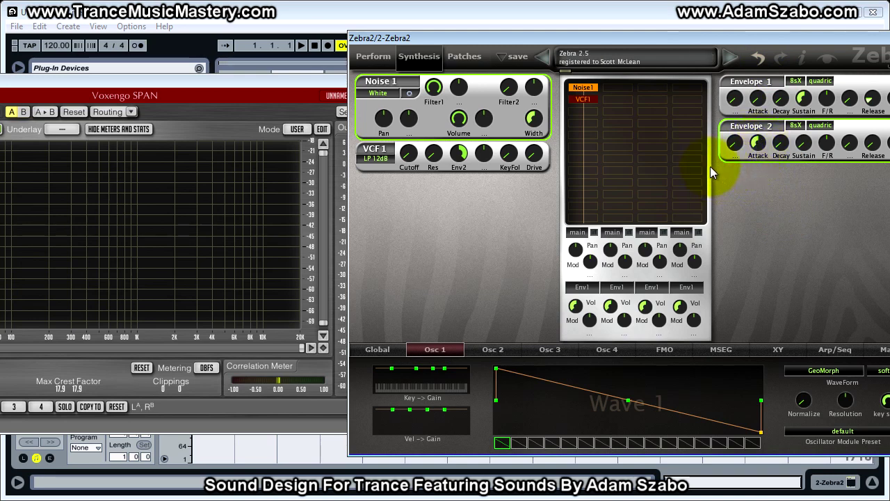
{"action": "left_click_drag", "start_coordinate": [409, 155], "coordinate": [412, 189]}
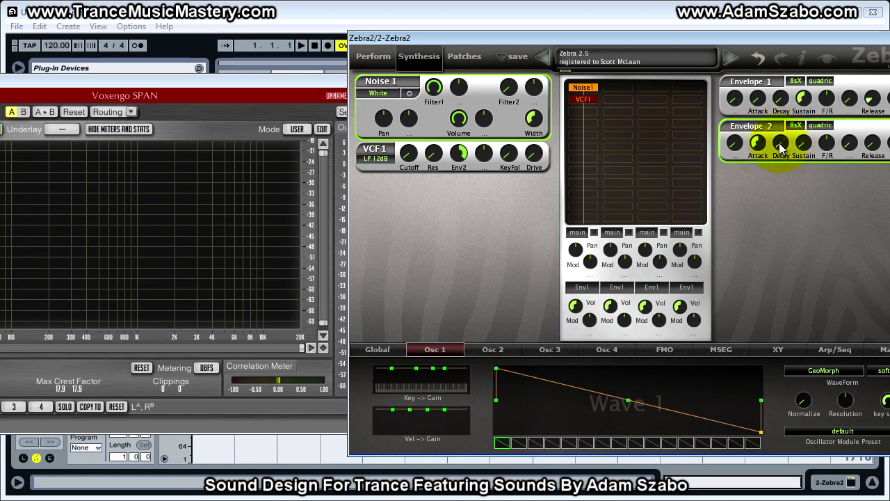
{"action": "left_click_drag", "start_coordinate": [779, 142], "coordinate": [774, 83]}
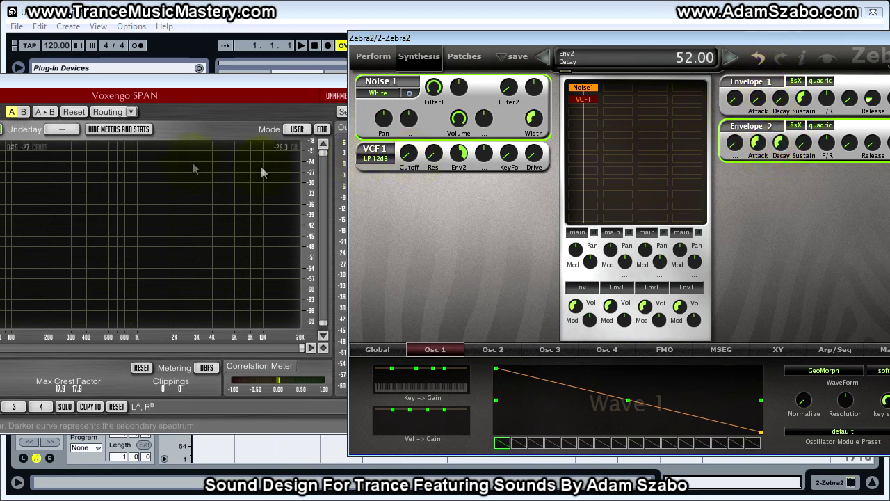
Compare the analyzer's response, raise Envelope 2's decay to about three quarters, and move the synth window so all envelope controls are visible.
{"action": "left_click", "coordinate": [293, 254]}
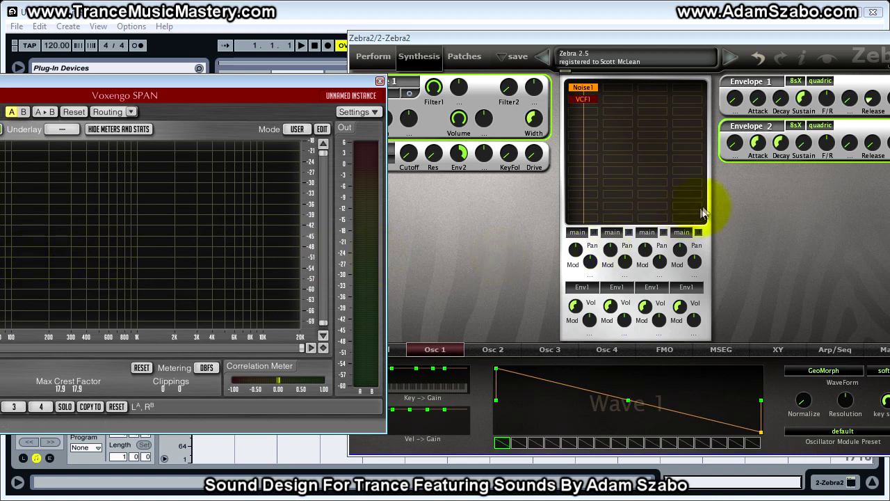
{"action": "left_click", "coordinate": [812, 150]}
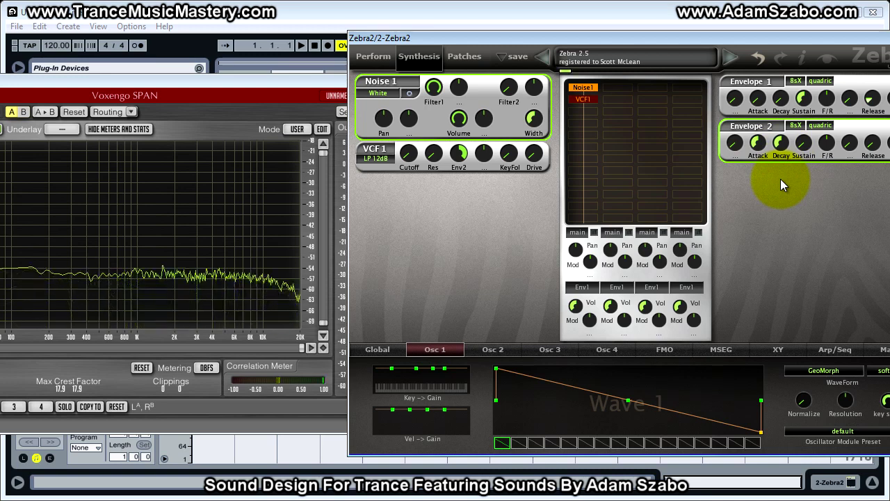
{"action": "left_click_drag", "start_coordinate": [784, 146], "coordinate": [793, 96]}
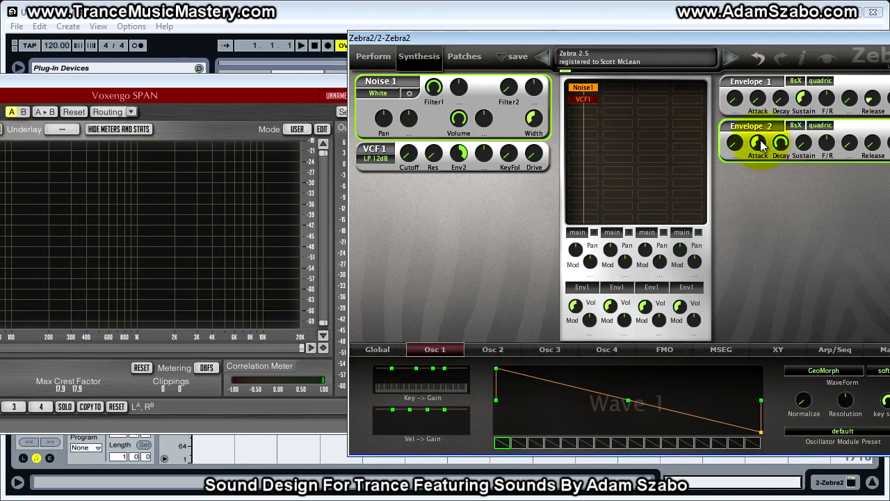
{"action": "left_click_drag", "start_coordinate": [780, 150], "coordinate": [778, 175]}
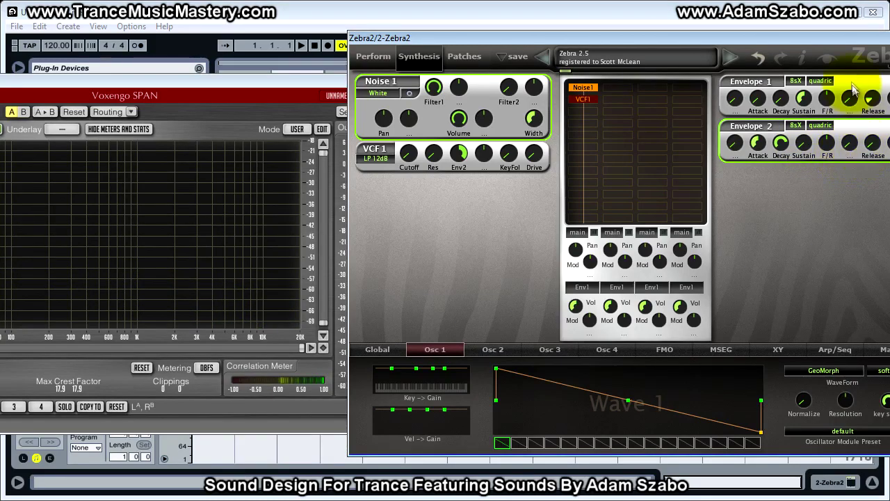
{"action": "left_click_drag", "start_coordinate": [859, 38], "coordinate": [758, 59]}
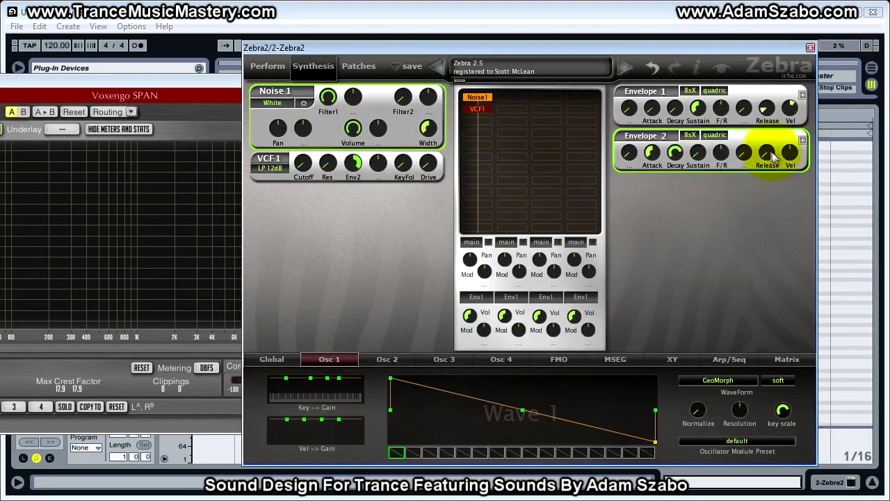
Set Envelope 2's attack and decay to 0 and raise its sustain to maximum.
{"action": "mouse_move", "coordinate": [770, 150]}
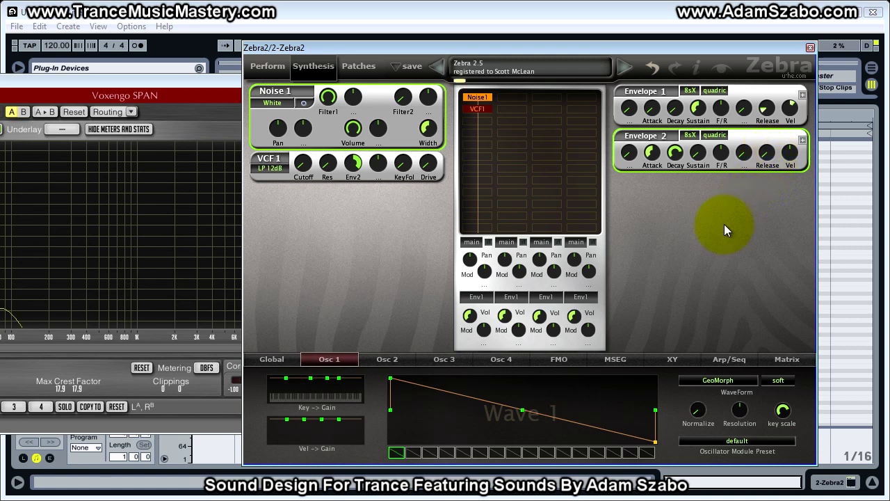
{"action": "left_click_drag", "start_coordinate": [646, 155], "coordinate": [674, 224]}
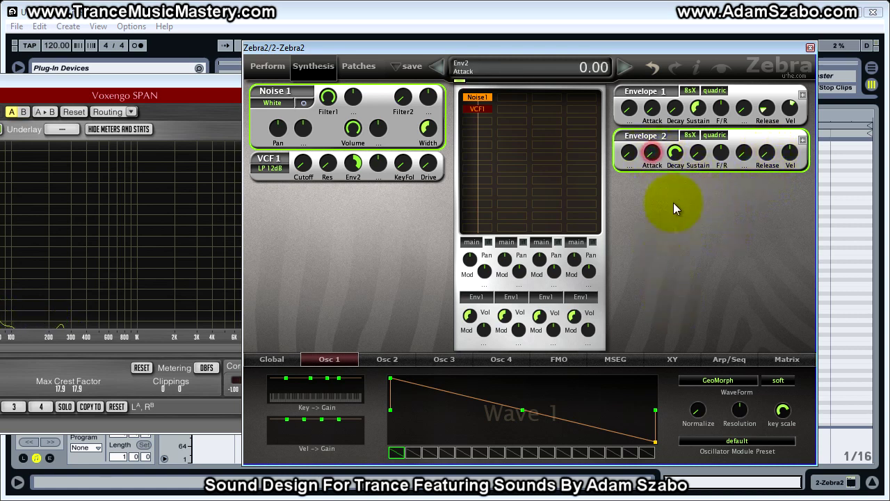
{"action": "left_click_drag", "start_coordinate": [647, 157], "coordinate": [668, 197]}
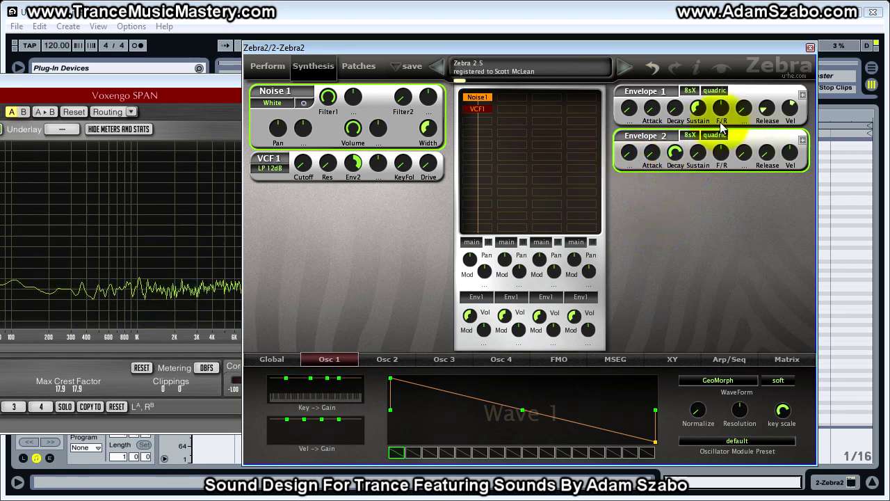
{"action": "left_click_drag", "start_coordinate": [686, 152], "coordinate": [685, 228]}
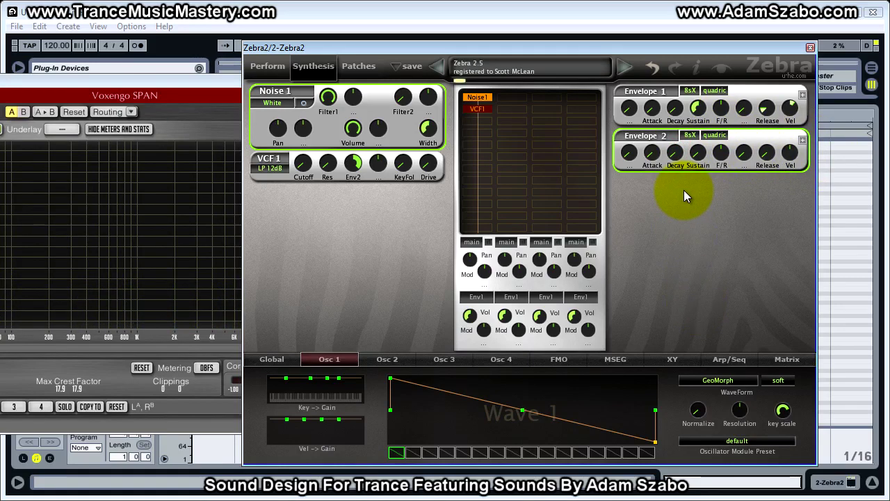
{"action": "left_click_drag", "start_coordinate": [698, 152], "coordinate": [699, 47]}
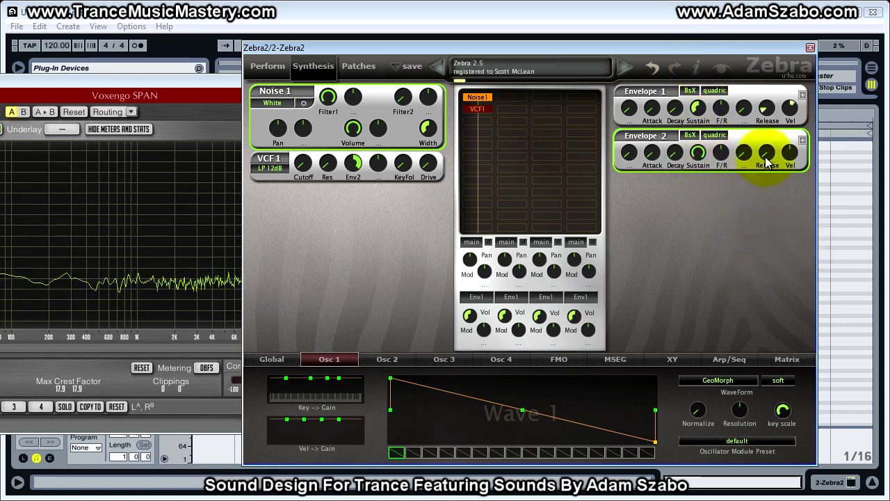
Set Envelope 1's release to 85 and Envelope 2's release to 69, and raise VCF 1's resonance.
{"action": "left_click_drag", "start_coordinate": [767, 108], "coordinate": [747, 24]}
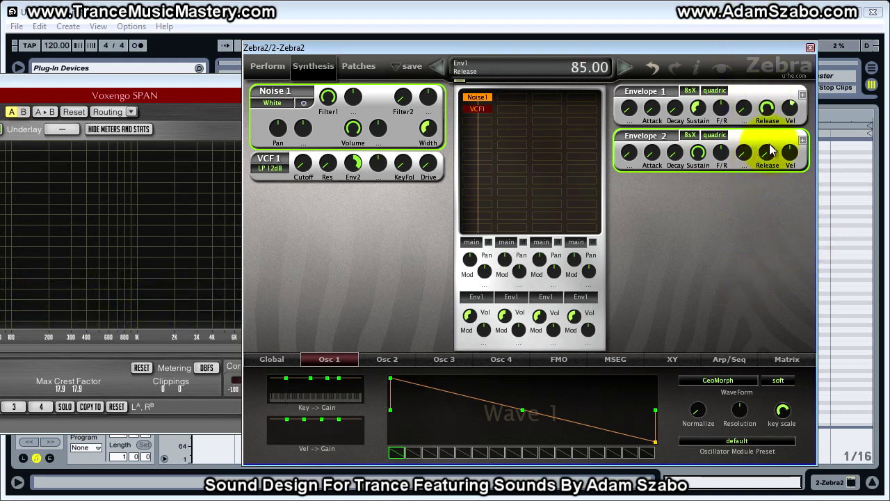
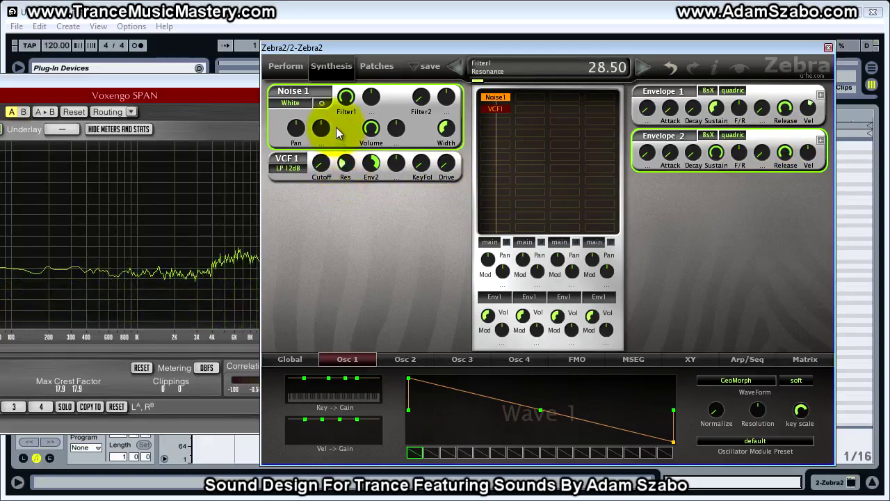
{"action": "left_click_drag", "start_coordinate": [343, 173], "coordinate": [350, 148]}
{"action": "left_click_drag", "start_coordinate": [782, 154], "coordinate": [777, 175]}
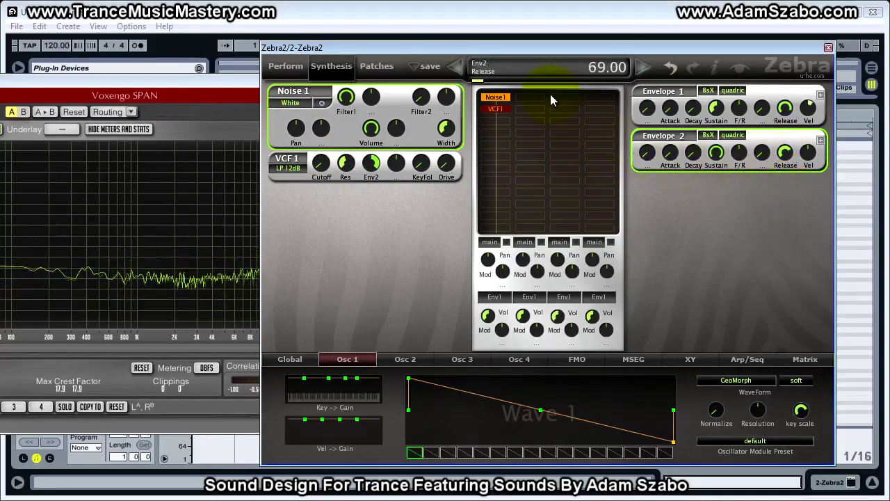
Add OSC1 to the second grid lane, place VCF1 beneath it, and mute Noise1.
{"action": "mouse_move", "coordinate": [549, 51]}
{"action": "left_mouse_down"}
{"action": "mouse_move", "coordinate": [643, 35]}
{"action": "mouse_move", "coordinate": [516, 62]}
{"action": "mouse_move", "coordinate": [532, 51]}
{"action": "left_mouse_up"}
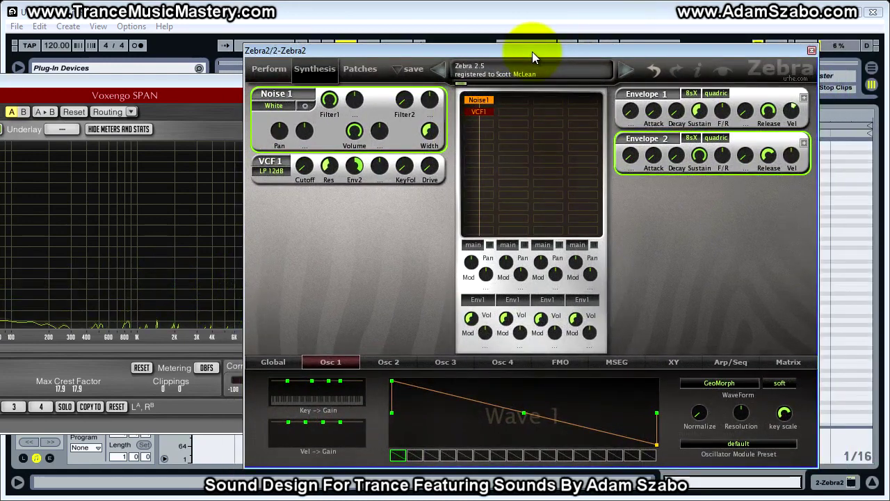
{"action": "left_click", "coordinate": [532, 101]}
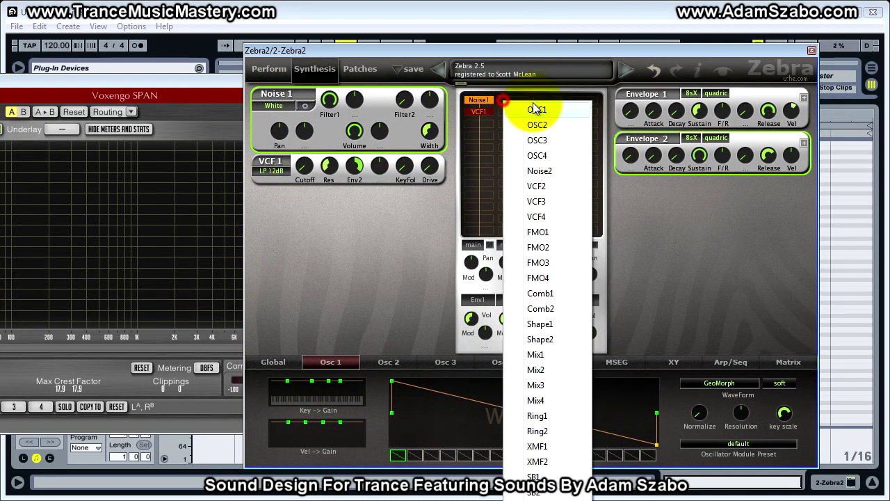
{"action": "left_click", "coordinate": [533, 109]}
{"action": "left_click_drag", "start_coordinate": [484, 111], "coordinate": [427, 151]}
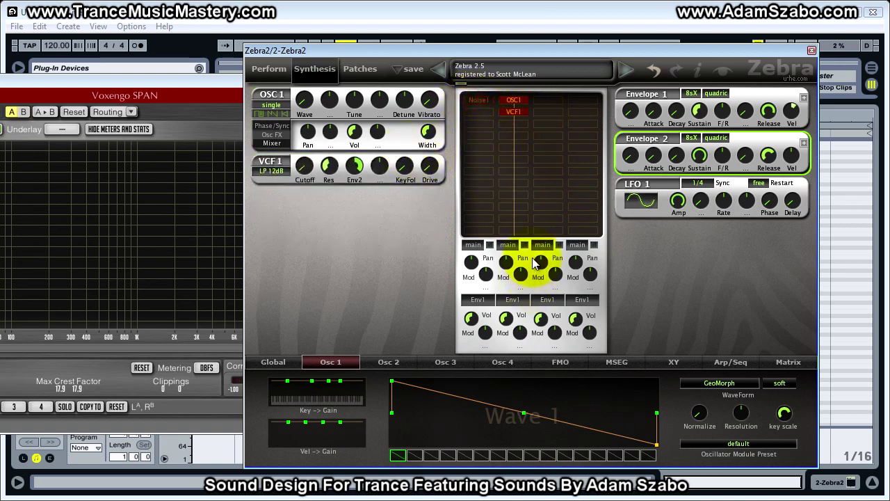
Arrange the synth and analyzer windows to show the low frequencies, and set Envelope 2's release and sustain to 0.
{"action": "left_click_drag", "start_coordinate": [501, 50], "coordinate": [602, 45]}
{"action": "left_click_drag", "start_coordinate": [267, 81], "coordinate": [356, 85]}
{"action": "left_click_drag", "start_coordinate": [576, 44], "coordinate": [512, 39]}
{"action": "left_click_drag", "start_coordinate": [806, 144], "coordinate": [793, 274]}
{"action": "left_click_drag", "start_coordinate": [736, 148], "coordinate": [718, 315]}
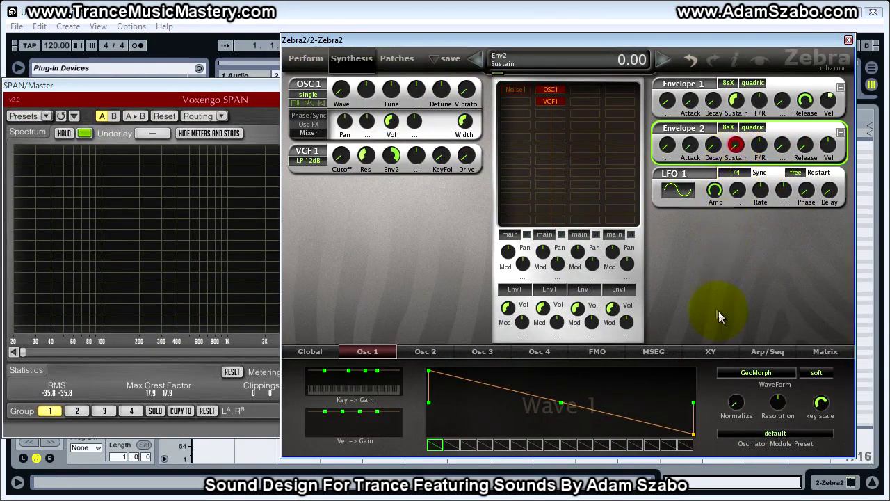
Raise VCF 1's cutoff, set its resonance to 30.50, and lower Envelope 1's release while checking the oscillator's spectrum.
{"action": "left_click_drag", "start_coordinate": [340, 155], "coordinate": [374, 174]}
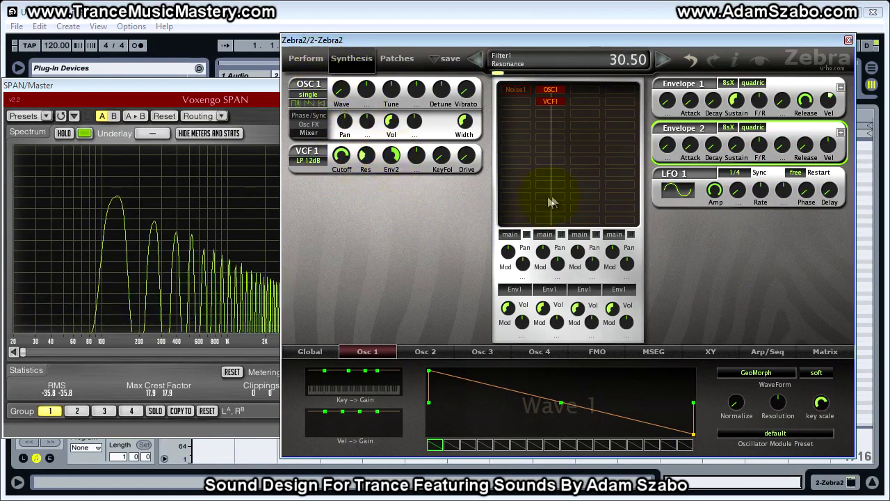
{"action": "left_click", "coordinate": [261, 85]}
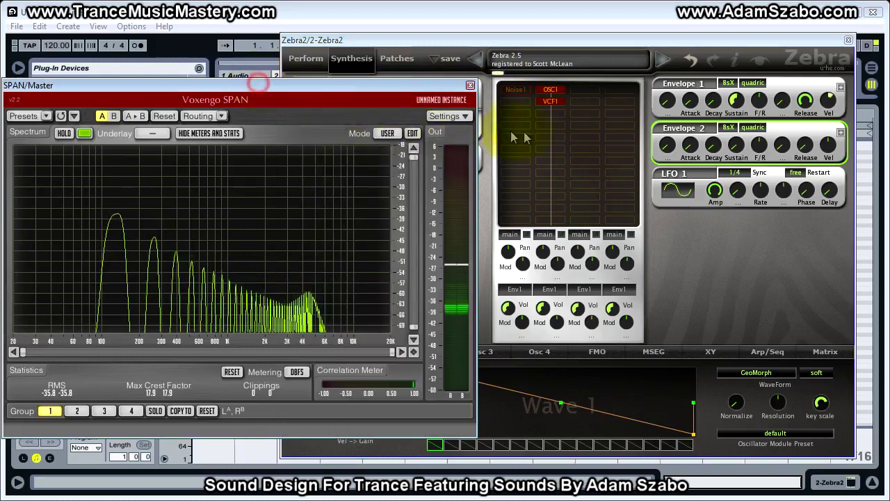
{"action": "left_click_drag", "start_coordinate": [804, 99], "coordinate": [795, 196]}
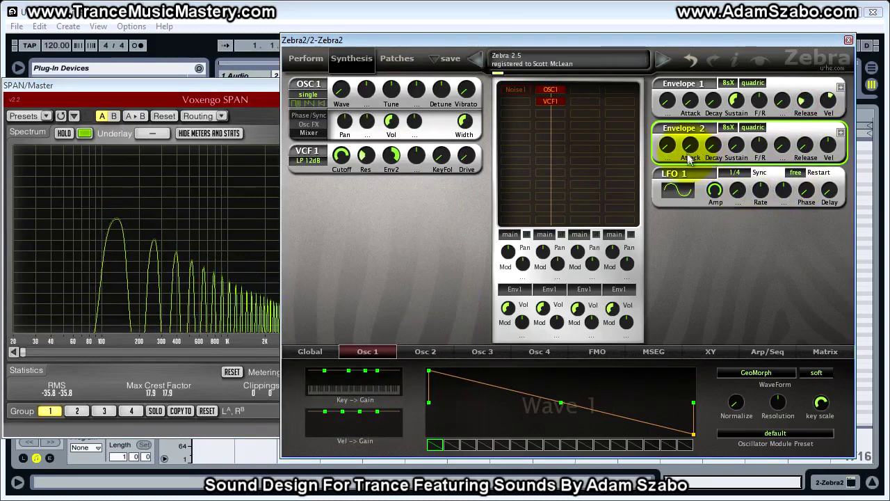
Raise Envelope 2's attack to about 79.5 and lower VCF 1's cutoff to about halfway.
{"action": "left_click_drag", "start_coordinate": [693, 151], "coordinate": [679, 34]}
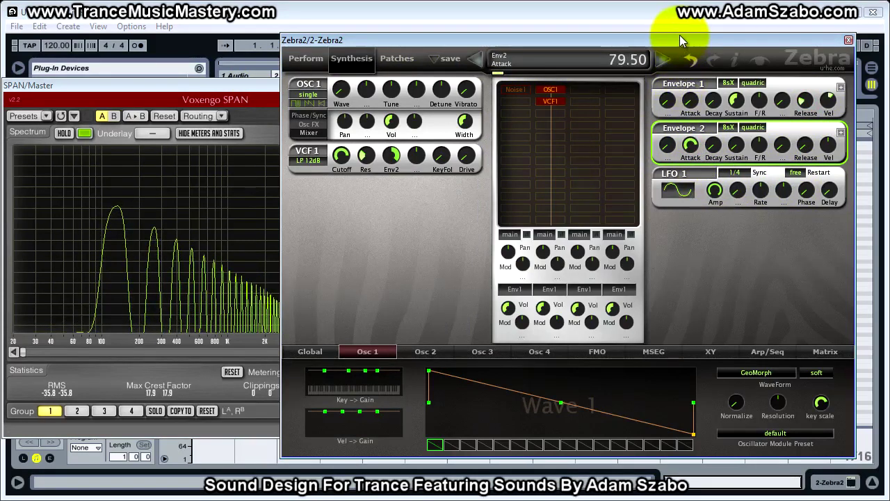
{"action": "left_click_drag", "start_coordinate": [689, 146], "coordinate": [691, 150]}
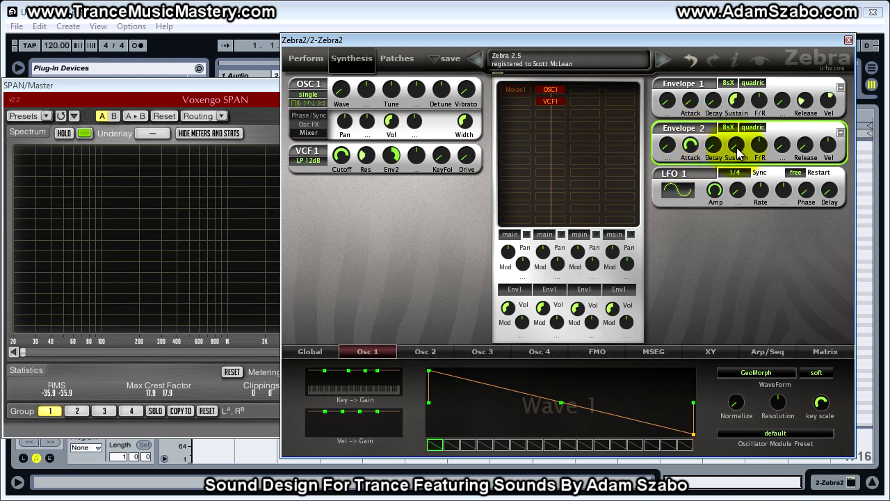
{"action": "left_click_drag", "start_coordinate": [340, 158], "coordinate": [345, 158]}
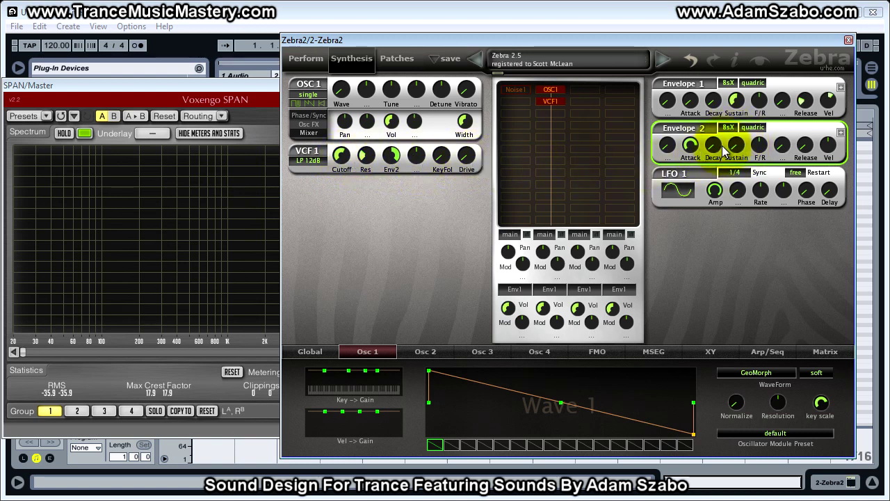
{"action": "left_click_drag", "start_coordinate": [363, 167], "coordinate": [383, 170]}
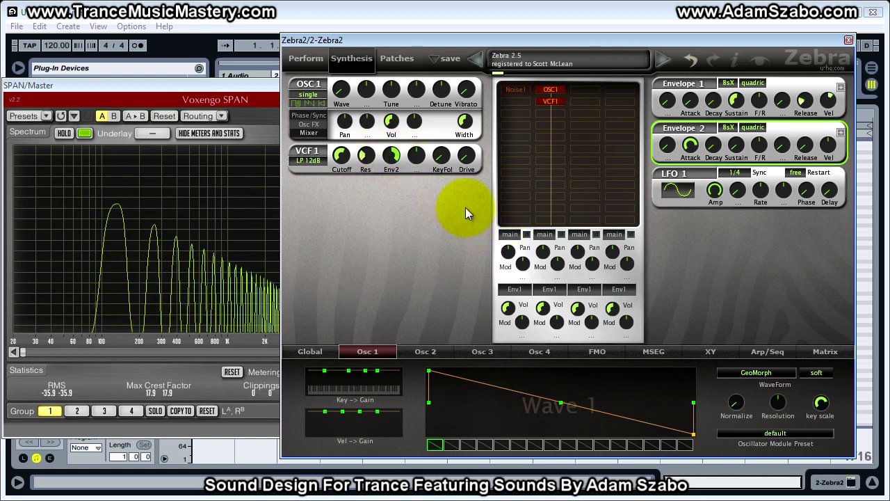
Uncover more of the spectrum display, then raise VCF 1's cutoff to 150 and bring it down to 47.
{"action": "left_click_drag", "start_coordinate": [461, 40], "coordinate": [560, 47]}
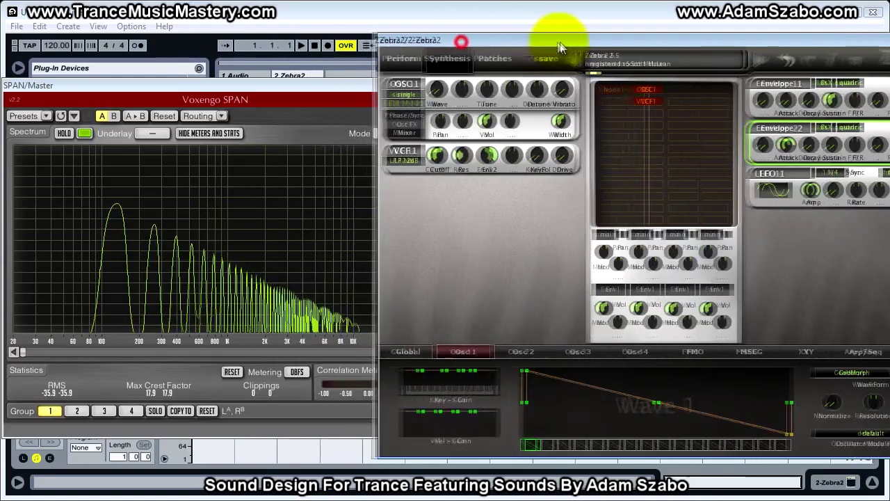
{"action": "left_click_drag", "start_coordinate": [440, 155], "coordinate": [441, 159]}
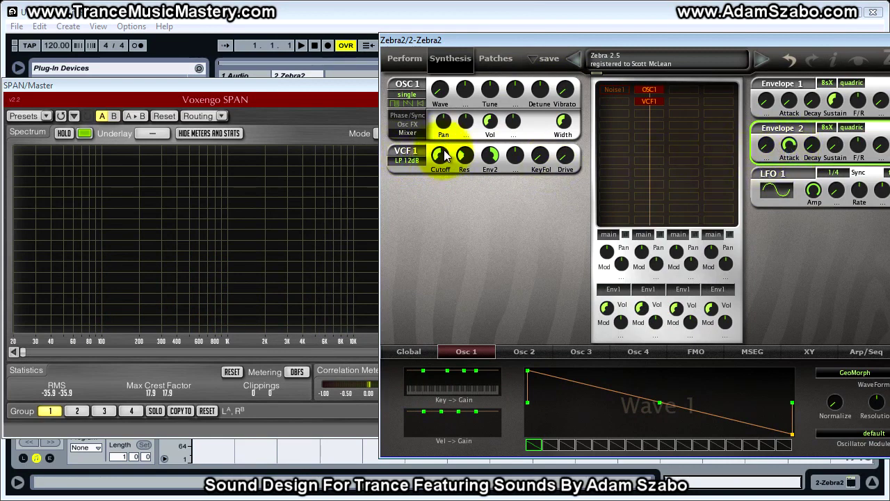
{"action": "left_click_drag", "start_coordinate": [443, 165], "coordinate": [449, 24]}
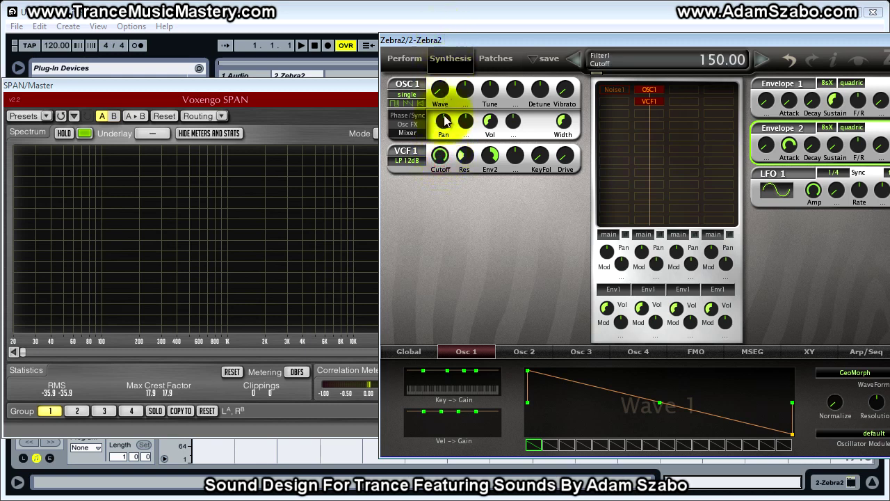
{"action": "left_click_drag", "start_coordinate": [447, 165], "coordinate": [381, 165]}
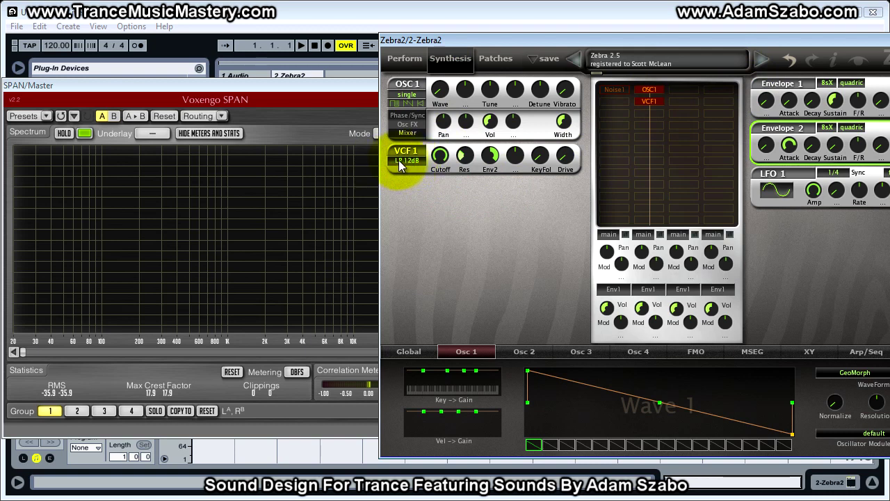
{"action": "left_click_drag", "start_coordinate": [441, 159], "coordinate": [433, 224]}
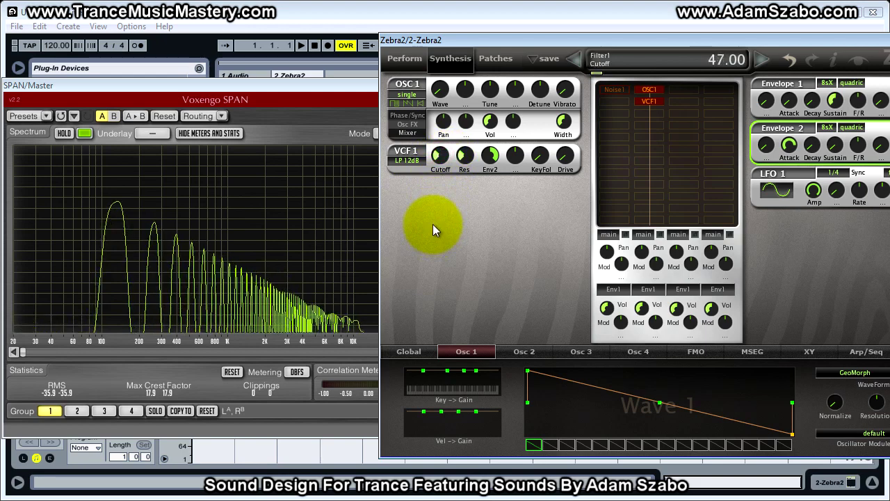
Shorten Envelope 2's attack, set its decay to 56.50, and readjust VCF 1's cutoff.
{"action": "left_click_drag", "start_coordinate": [709, 41], "coordinate": [618, 32]}
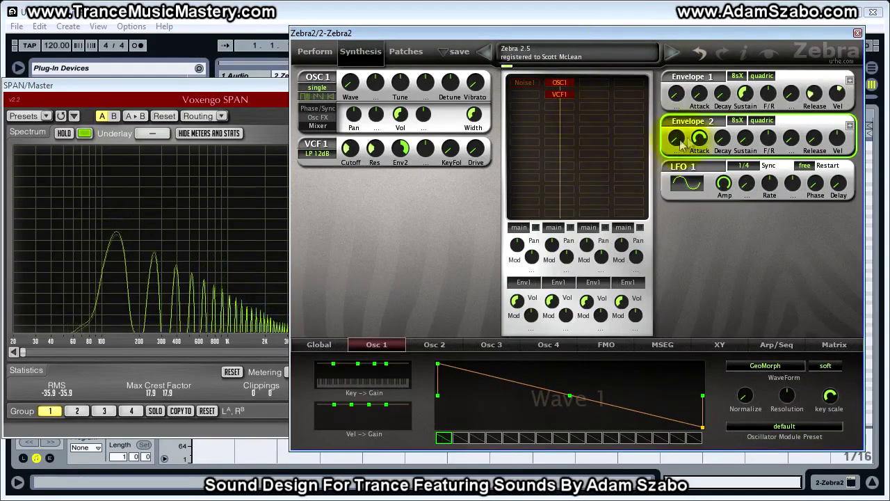
{"action": "left_click_drag", "start_coordinate": [699, 138], "coordinate": [724, 78]}
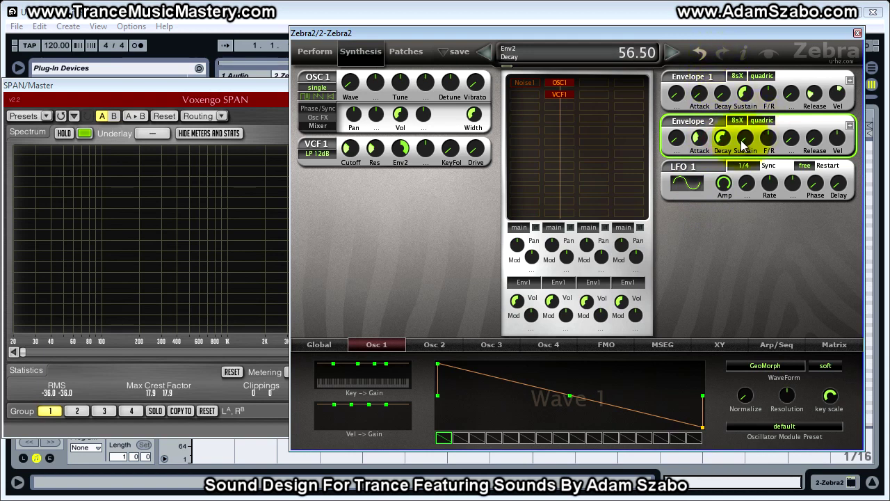
{"action": "left_click_drag", "start_coordinate": [346, 149], "coordinate": [368, 149]}
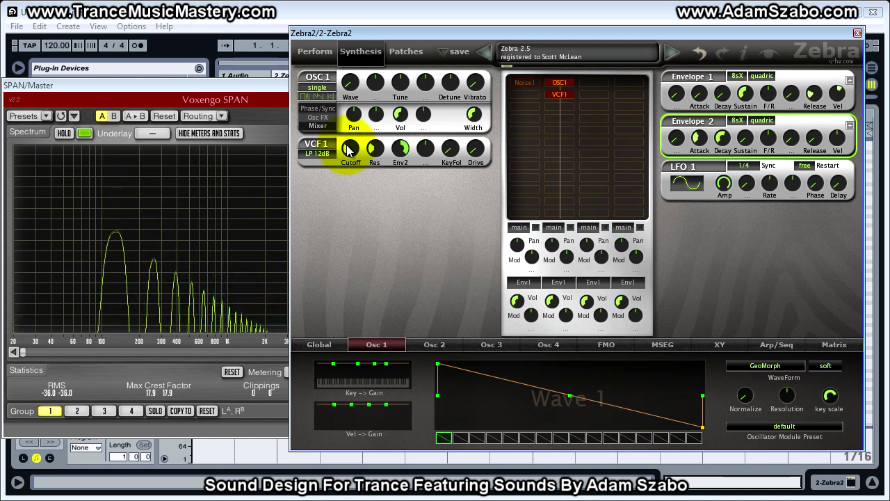
{"action": "left_click", "coordinate": [348, 149]}
{"action": "left_click_drag", "start_coordinate": [349, 147], "coordinate": [349, 132]}
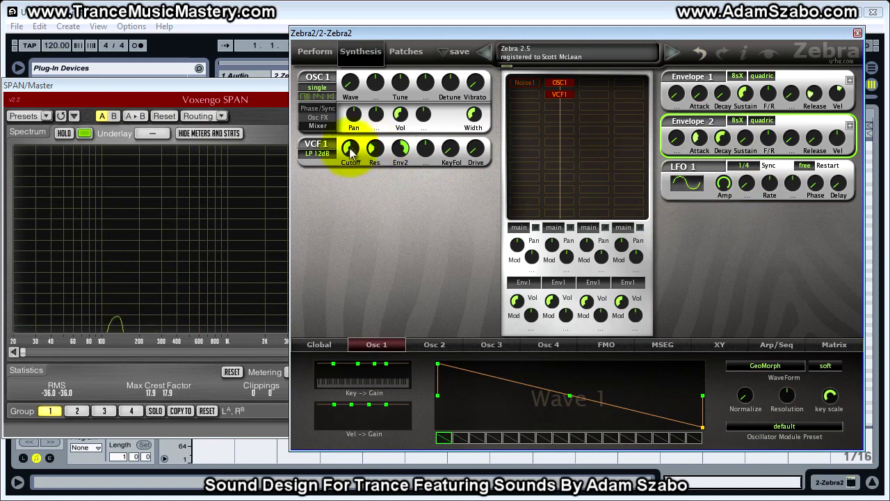
Raise Envelope 2's sustain slightly, to roughly a quarter of its range.
{"action": "left_click_drag", "start_coordinate": [745, 137], "coordinate": [741, 164]}
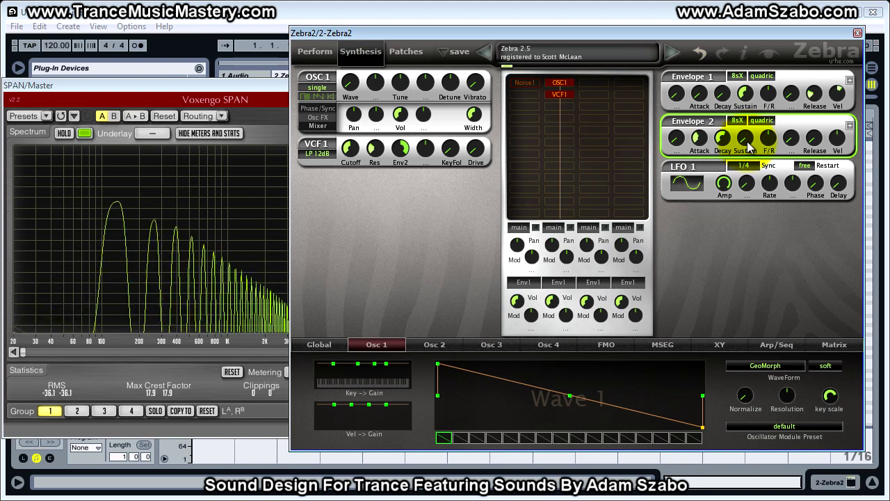
{"action": "left_click", "coordinate": [746, 141]}
{"action": "left_click_drag", "start_coordinate": [747, 136], "coordinate": [744, 111]}
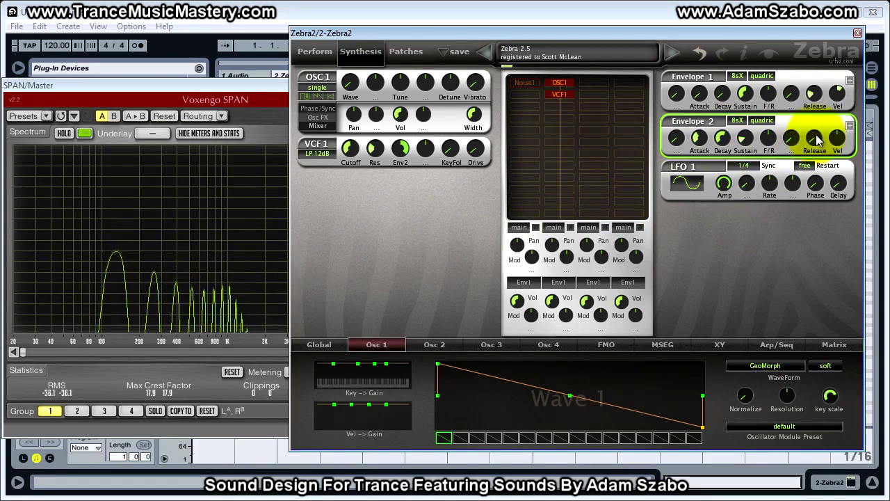
Lengthen the release of both Envelope 2 and Envelope 1 to well above their short settings.
{"action": "left_click_drag", "start_coordinate": [817, 142], "coordinate": [819, 96]}
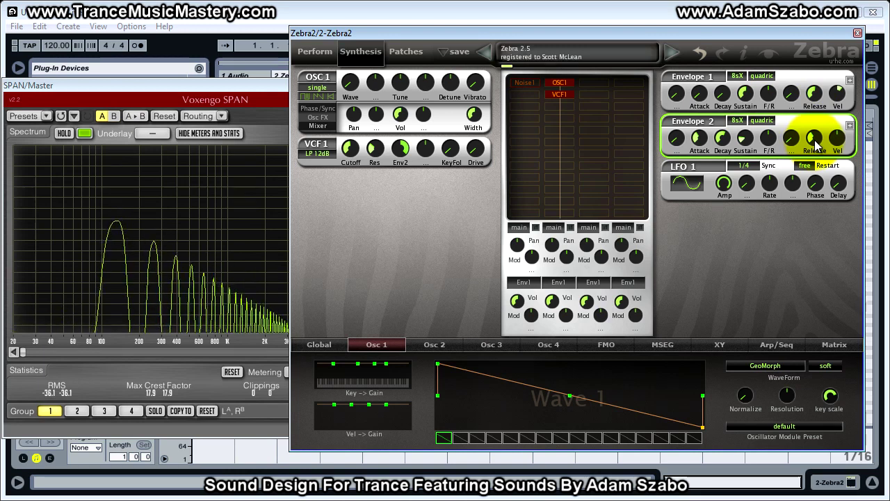
{"action": "left_click_drag", "start_coordinate": [817, 144], "coordinate": [811, 66]}
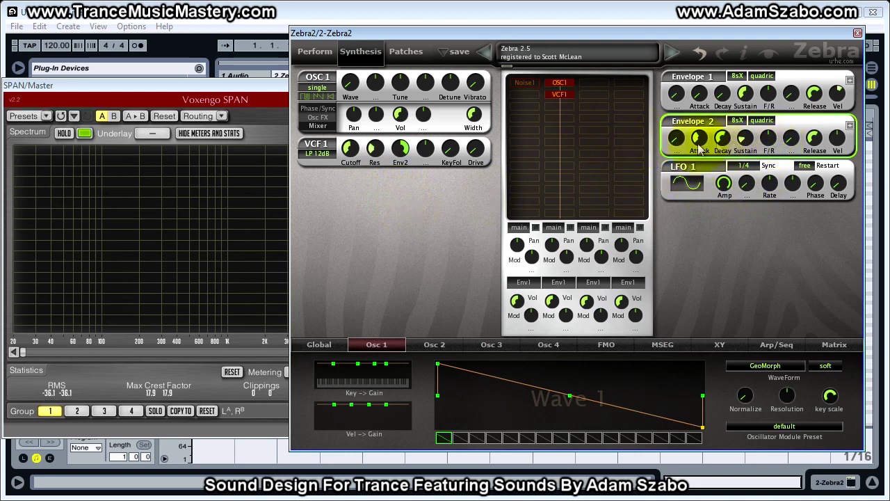
Lower VCF 1's Env2 modulation depth through 96.00 and past zero to a negative amount.
{"action": "mouse_move", "coordinate": [403, 154]}
{"action": "left_mouse_down"}
{"action": "mouse_move", "coordinate": [404, 181]}
{"action": "mouse_move", "coordinate": [404, 148]}
{"action": "left_mouse_up"}
{"action": "left_click_drag", "start_coordinate": [406, 142], "coordinate": [400, 173]}
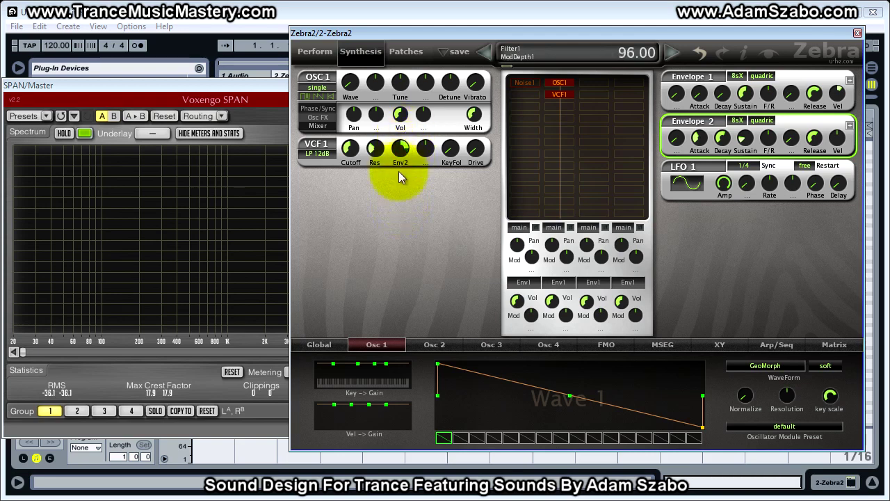
{"action": "left_click_drag", "start_coordinate": [399, 229], "coordinate": [402, 240]}
{"action": "left_click_drag", "start_coordinate": [395, 168], "coordinate": [388, 147]}
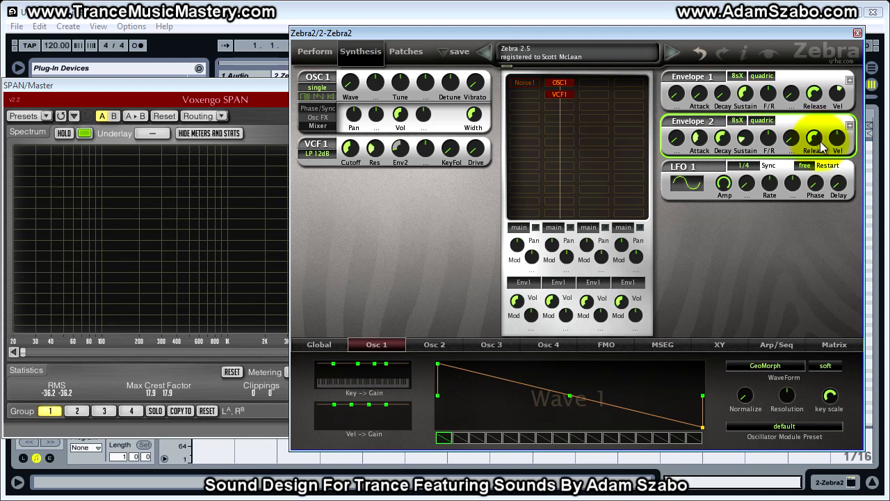
Raise Envelope 2's sustain to about 45.00.
{"action": "left_click_drag", "start_coordinate": [745, 139], "coordinate": [744, 106]}
{"action": "left_click_drag", "start_coordinate": [745, 138], "coordinate": [744, 146]}
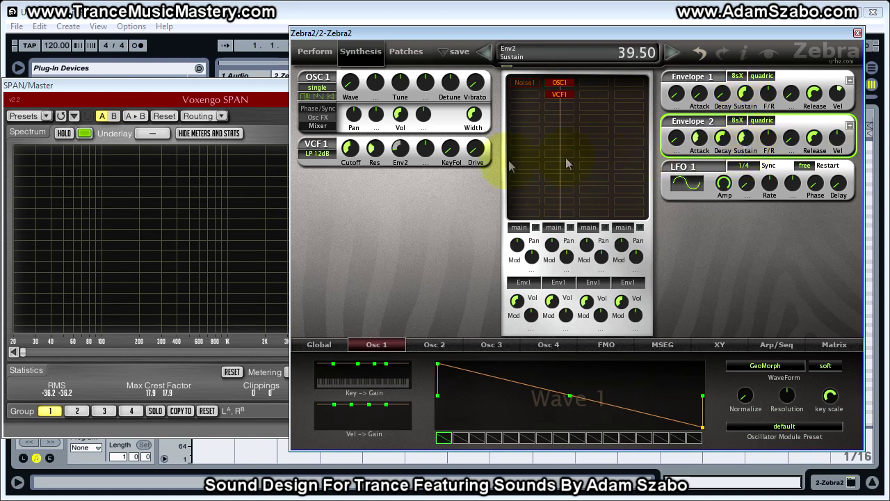
{"action": "left_click_drag", "start_coordinate": [745, 139], "coordinate": [745, 133]}
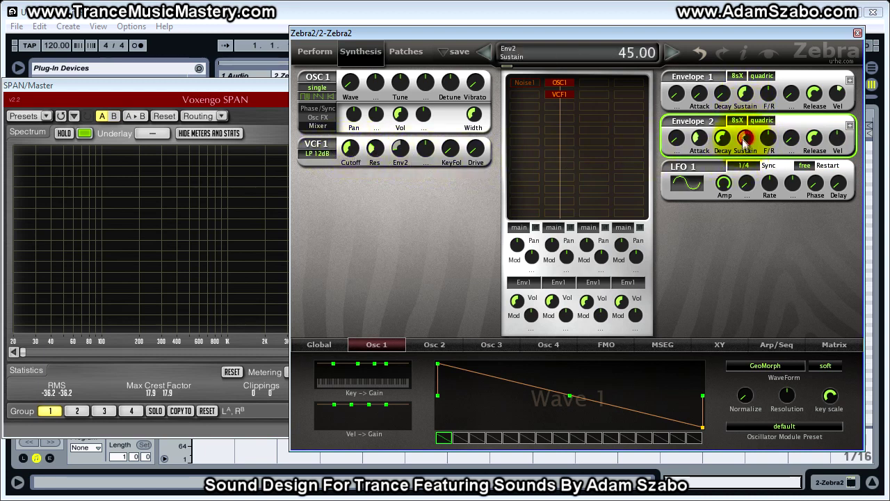
{"action": "left_click", "coordinate": [350, 148]}
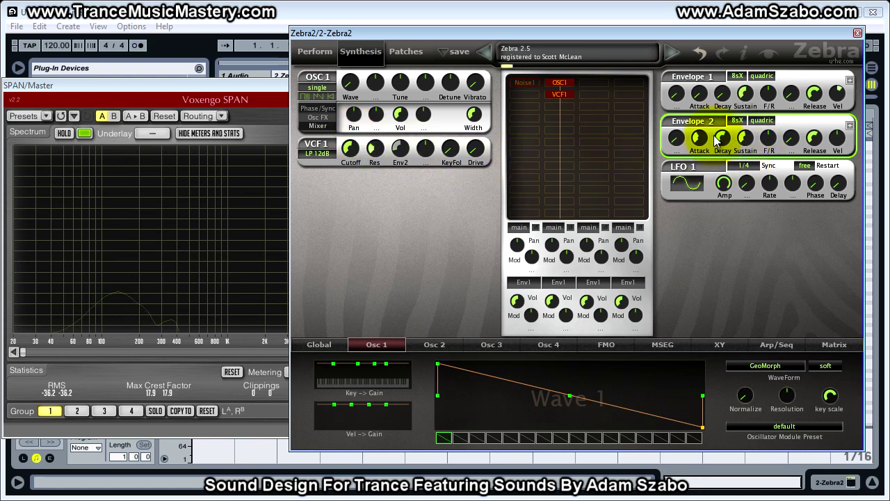
Bring Envelope 2's decay, sustain and release down to zero and set VCF 1's cutoff to 150.00.
{"action": "left_click_drag", "start_coordinate": [701, 143], "coordinate": [716, 258]}
{"action": "left_click_drag", "start_coordinate": [745, 139], "coordinate": [751, 232]}
{"action": "left_click_drag", "start_coordinate": [817, 143], "coordinate": [830, 312]}
{"action": "left_click_drag", "start_coordinate": [351, 149], "coordinate": [409, 197]}
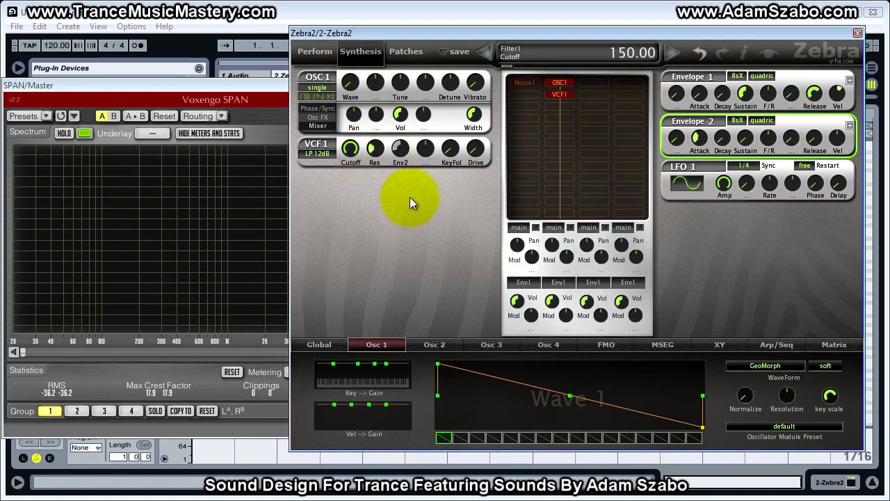
Make VCF 1's Env2 modulation depth more negative and lengthen Envelope 2's attack to about 71.00.
{"action": "left_click_drag", "start_coordinate": [400, 148], "coordinate": [402, 183]}
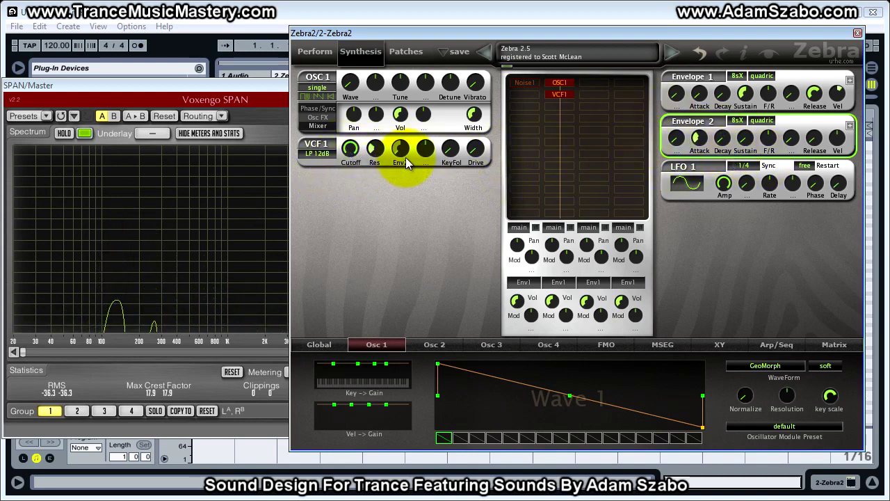
{"action": "mouse_move", "coordinate": [700, 143]}
{"action": "left_mouse_down"}
{"action": "mouse_move", "coordinate": [698, 125]}
{"action": "mouse_move", "coordinate": [700, 148]}
{"action": "mouse_move", "coordinate": [699, 139]}
{"action": "left_mouse_up"}
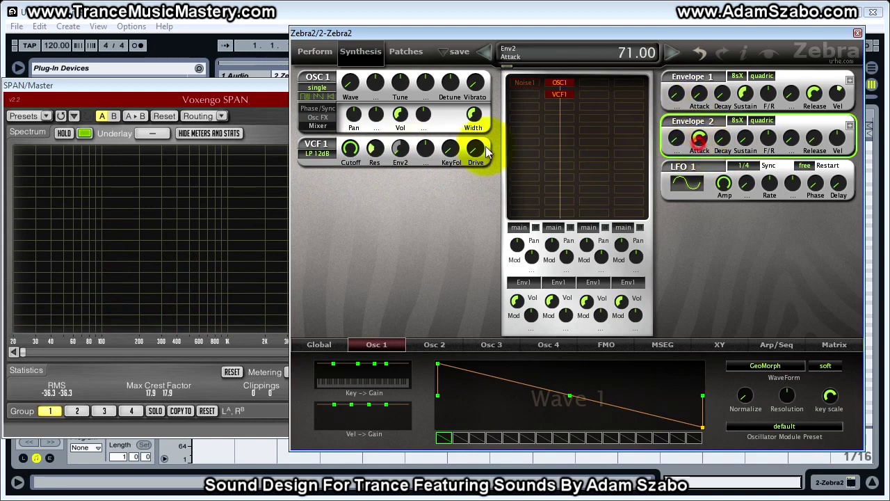
{"action": "left_click_drag", "start_coordinate": [350, 148], "coordinate": [356, 127]}
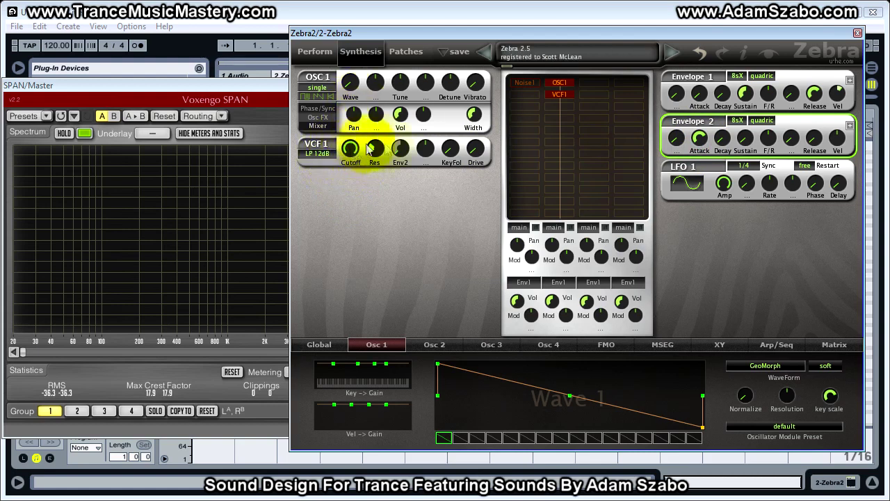
{"action": "left_click_drag", "start_coordinate": [699, 139], "coordinate": [700, 154]}
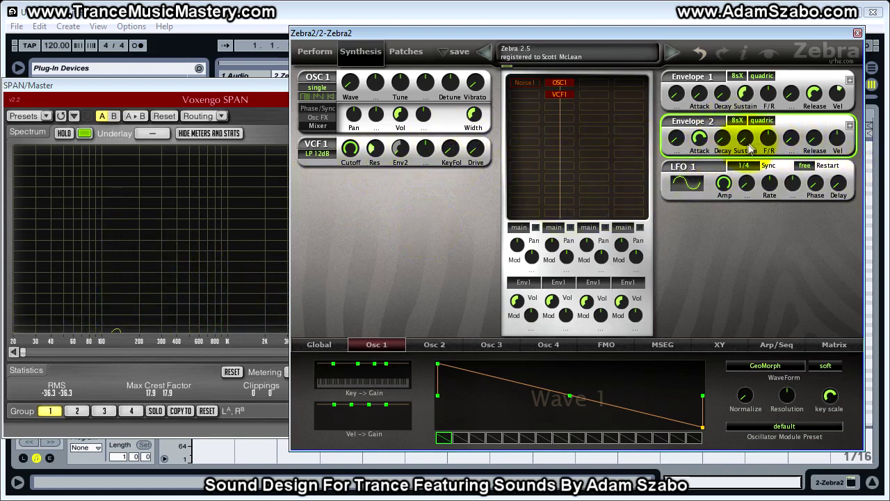
Try Envelope 2's sustain at around 40.00, and reset its attack and sustain to zero.
{"action": "left_click_drag", "start_coordinate": [743, 140], "coordinate": [753, 195]}
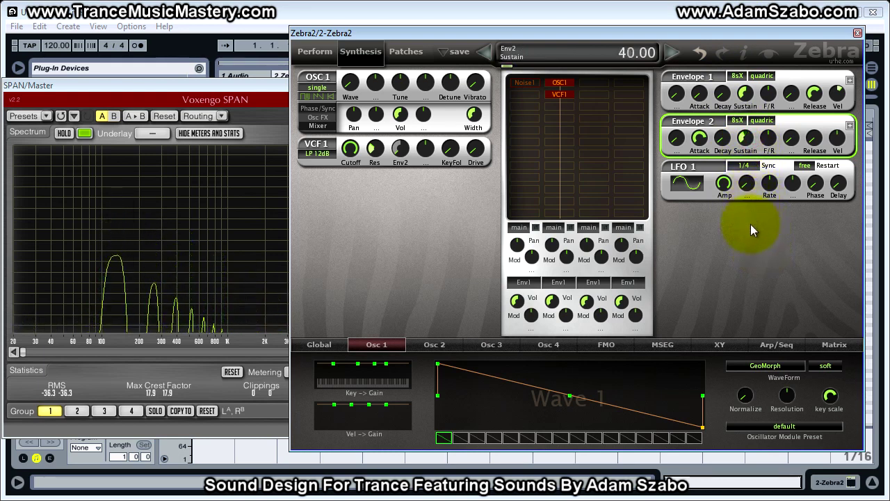
{"action": "left_click_drag", "start_coordinate": [749, 250], "coordinate": [747, 204]}
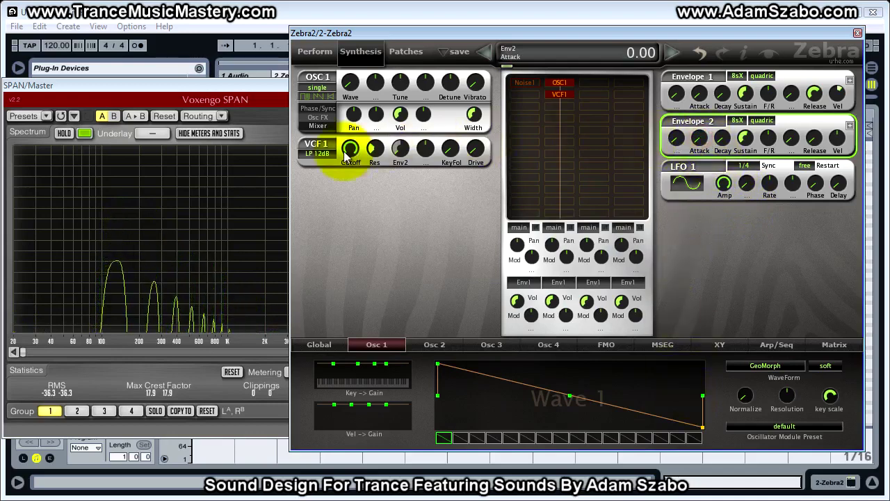
{"action": "double_click", "coordinate": [745, 138]}
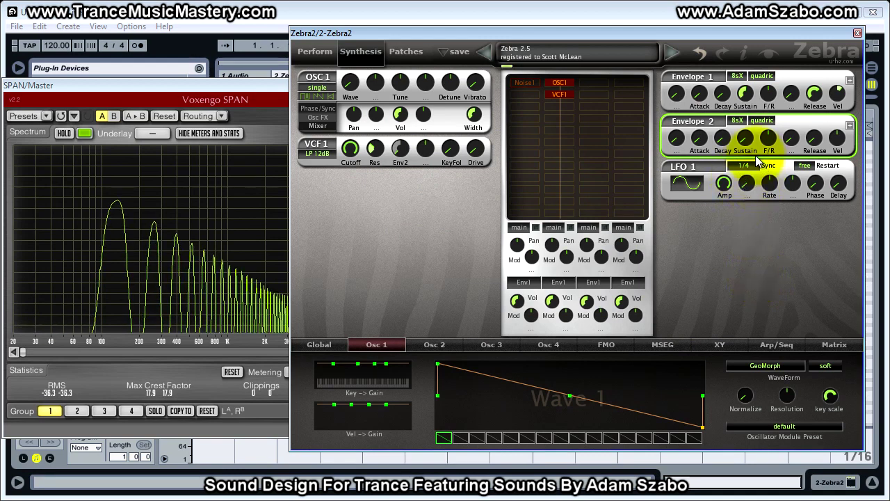
Shorten Envelope 1's release to a low setting and readjust VCF 1's negative Env2 modulation depth.
{"action": "left_click_drag", "start_coordinate": [815, 94], "coordinate": [810, 137]}
{"action": "left_click_drag", "start_coordinate": [814, 94], "coordinate": [795, 139]}
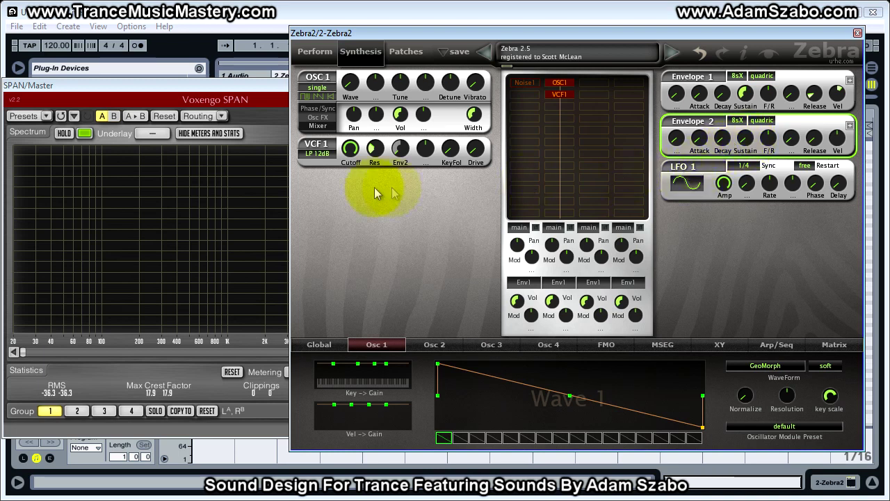
{"action": "left_click_drag", "start_coordinate": [396, 158], "coordinate": [398, 167]}
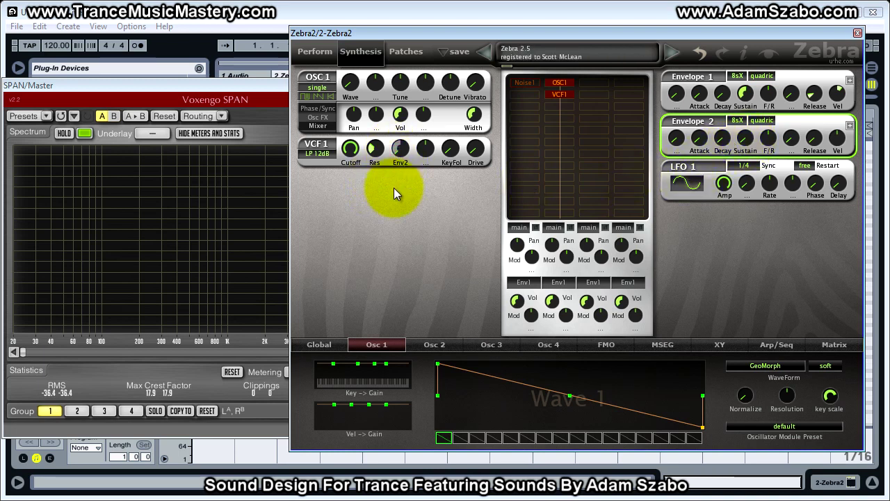
Raise Envelope 2's sustain in stages to around halfway, and return it to 0.00.
{"action": "left_click_drag", "start_coordinate": [744, 147], "coordinate": [749, 127]}
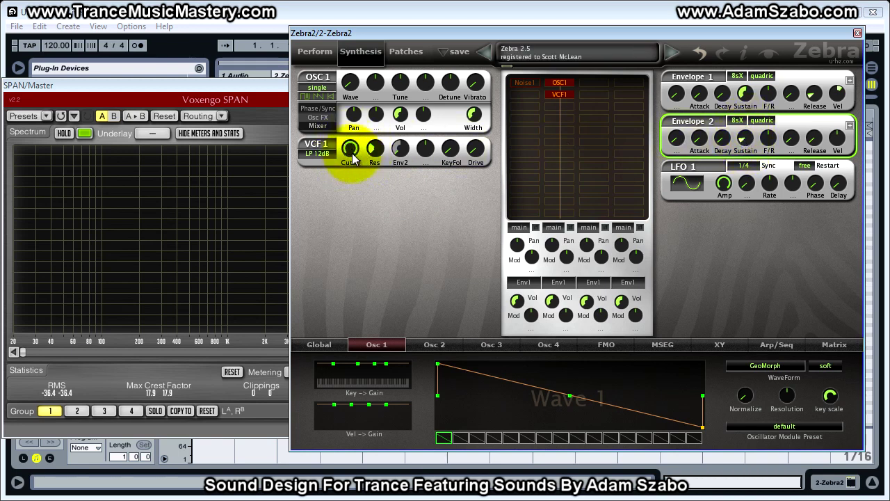
{"action": "left_click_drag", "start_coordinate": [745, 138], "coordinate": [744, 80]}
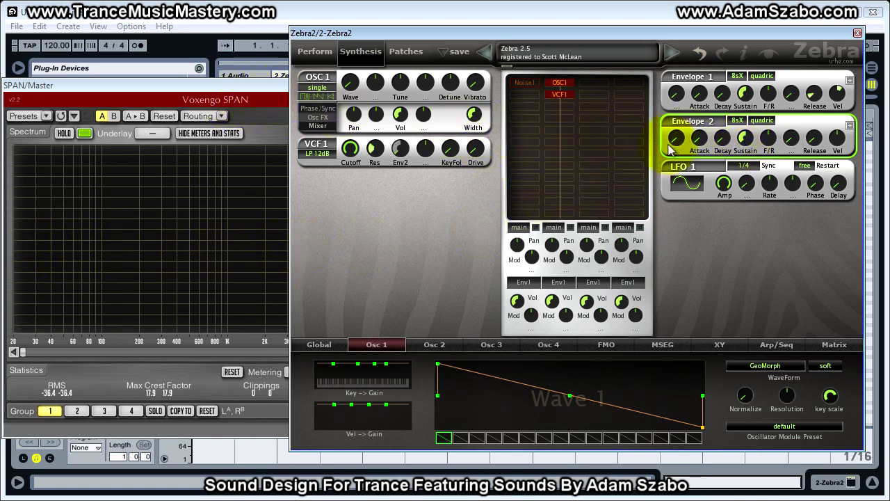
{"action": "left_click_drag", "start_coordinate": [745, 141], "coordinate": [750, 247]}
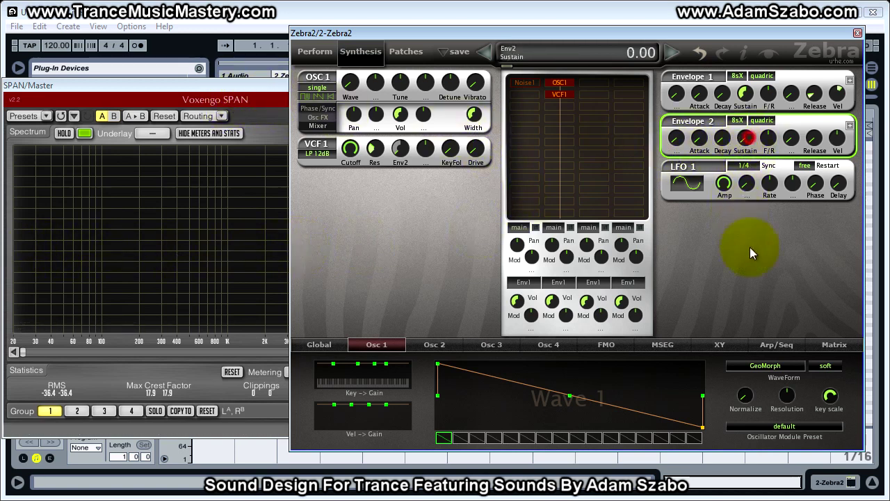
{"action": "left_click", "coordinate": [747, 139]}
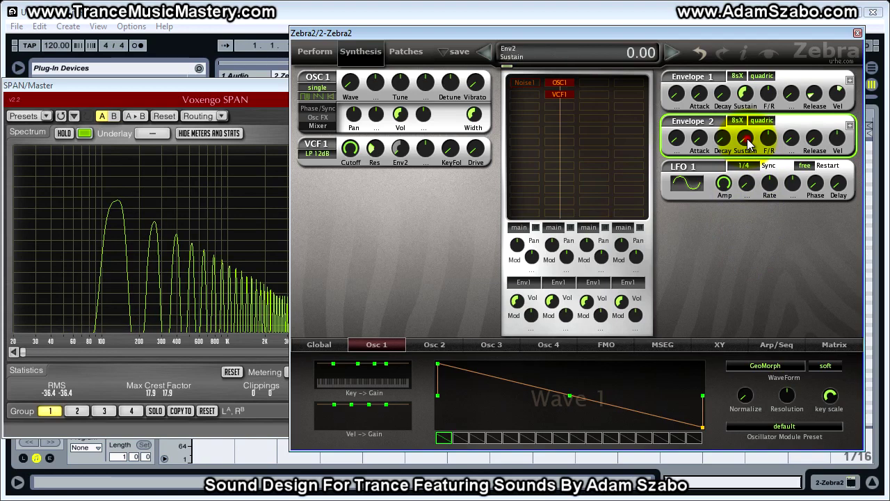
Raise Envelope 2's sustain from zero to its maximum.
{"action": "scroll", "coordinate": [746, 137], "scroll_direction": "up", "scroll_amount": 6}
{"action": "left_click_drag", "start_coordinate": [746, 120], "coordinate": [745, 6]}
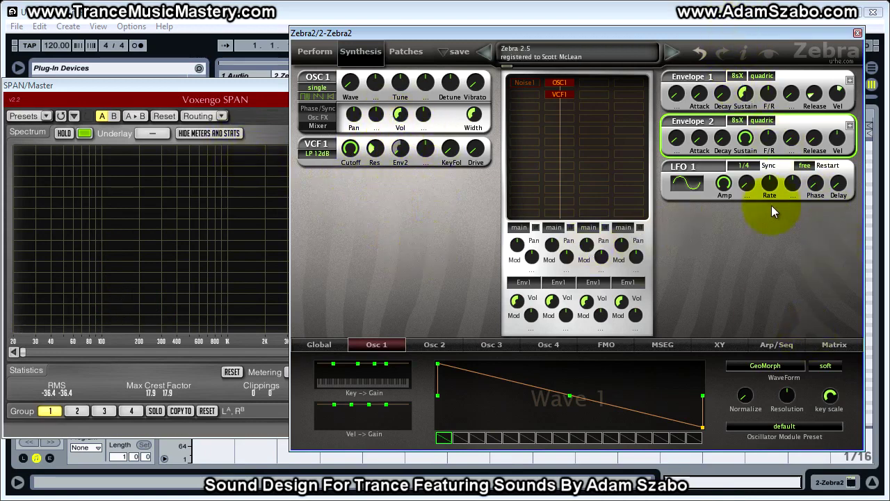
{"action": "left_click_drag", "start_coordinate": [745, 138], "coordinate": [745, 143]}
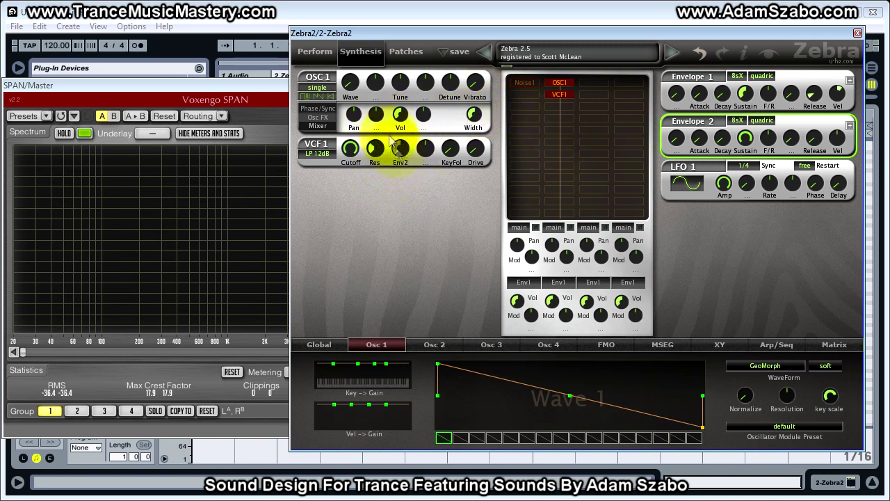
Vary VCF 1's negative Env2 modulation depth, bringing it to about -112.00.
{"action": "mouse_move", "coordinate": [401, 149]}
{"action": "left_mouse_down"}
{"action": "mouse_move", "coordinate": [393, 163]}
{"action": "mouse_move", "coordinate": [402, 159]}
{"action": "left_mouse_up"}
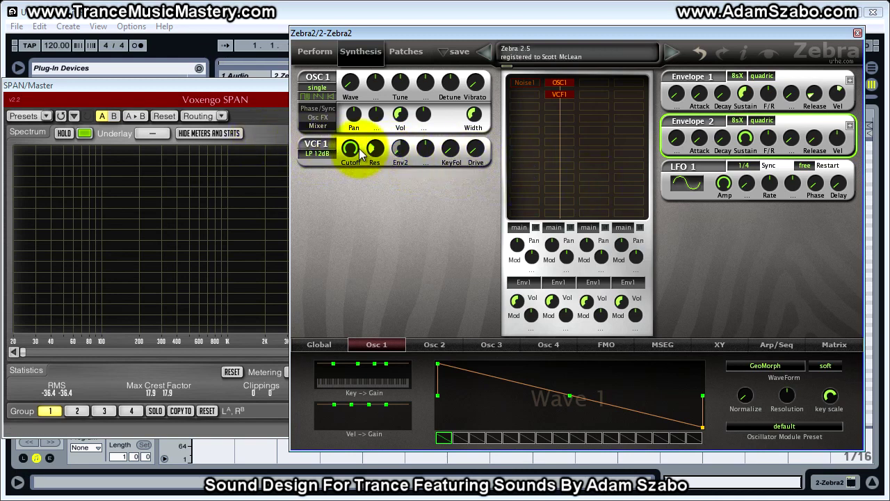
{"action": "left_click_drag", "start_coordinate": [397, 155], "coordinate": [394, 238]}
{"action": "mouse_move", "coordinate": [403, 173]}
{"action": "left_mouse_down"}
{"action": "mouse_move", "coordinate": [397, 153]}
{"action": "mouse_move", "coordinate": [403, 183]}
{"action": "left_mouse_up"}
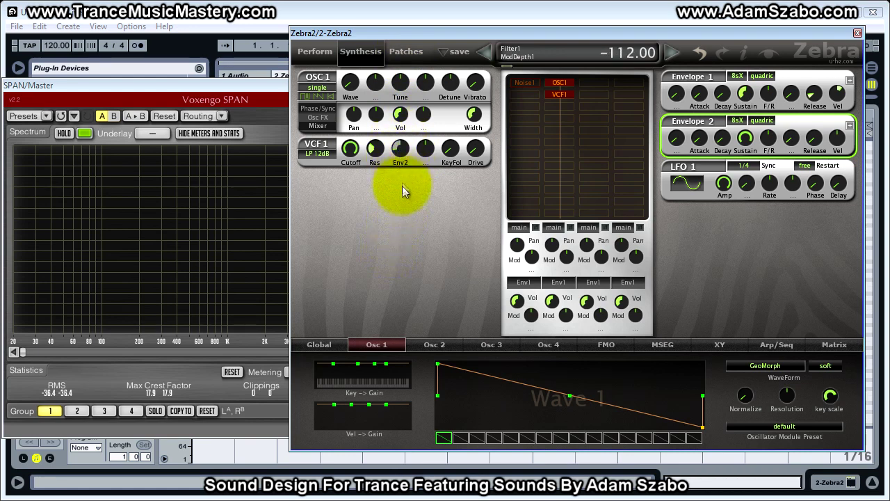